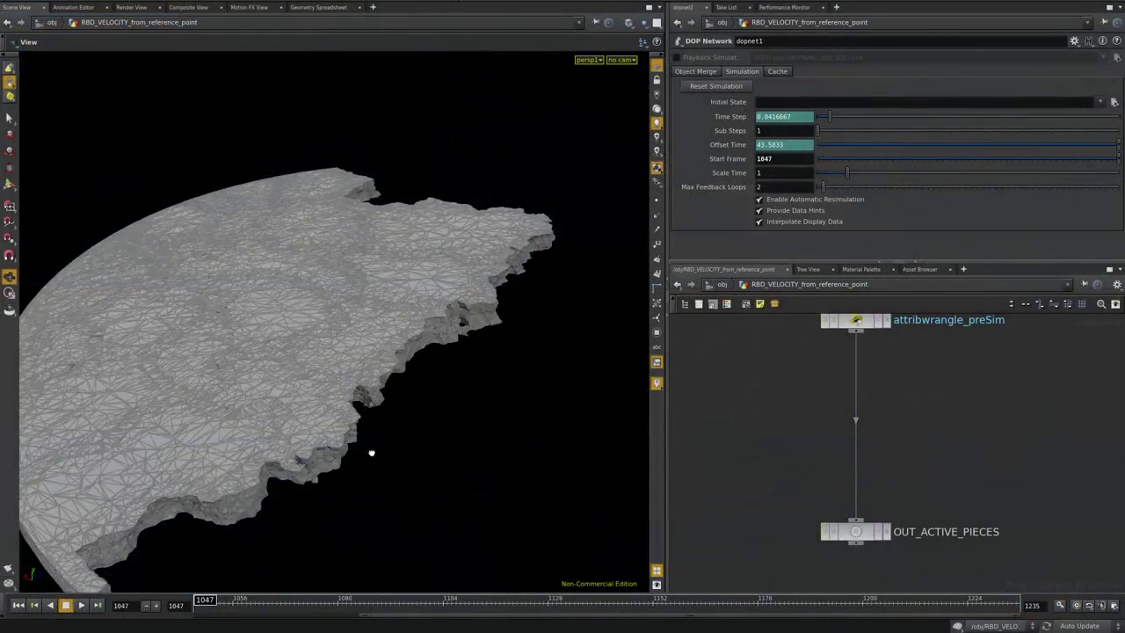
Tumble the viewport around the slab and pan the network to the blast nodes and region wrangles
left_click_drag(371, 452, 304, 384)
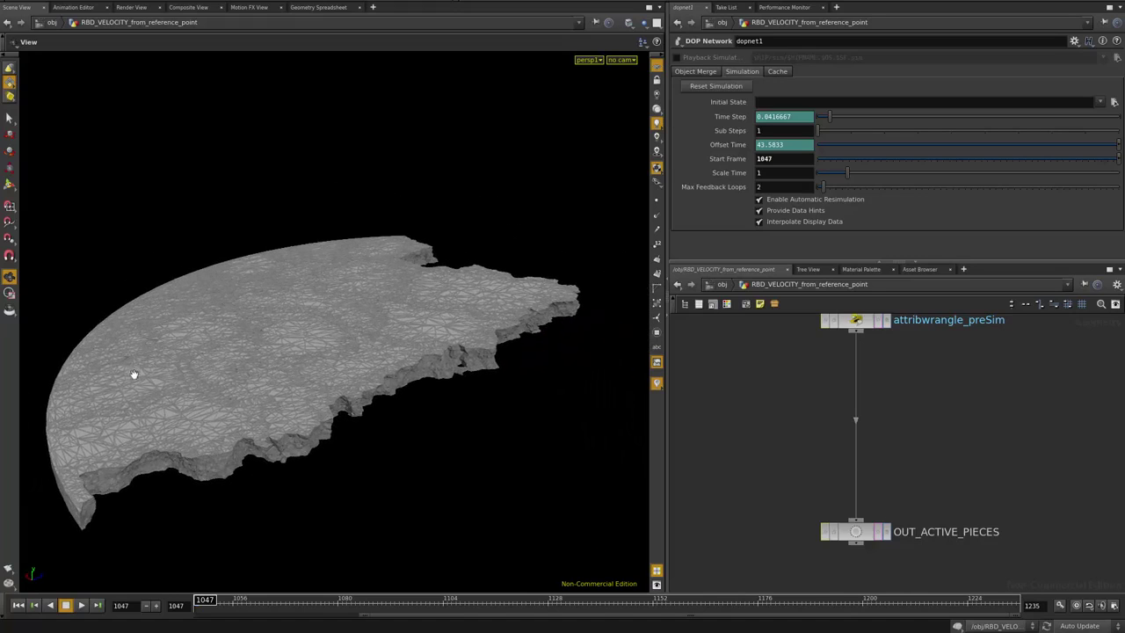
left_click_drag(126, 378, 339, 528)
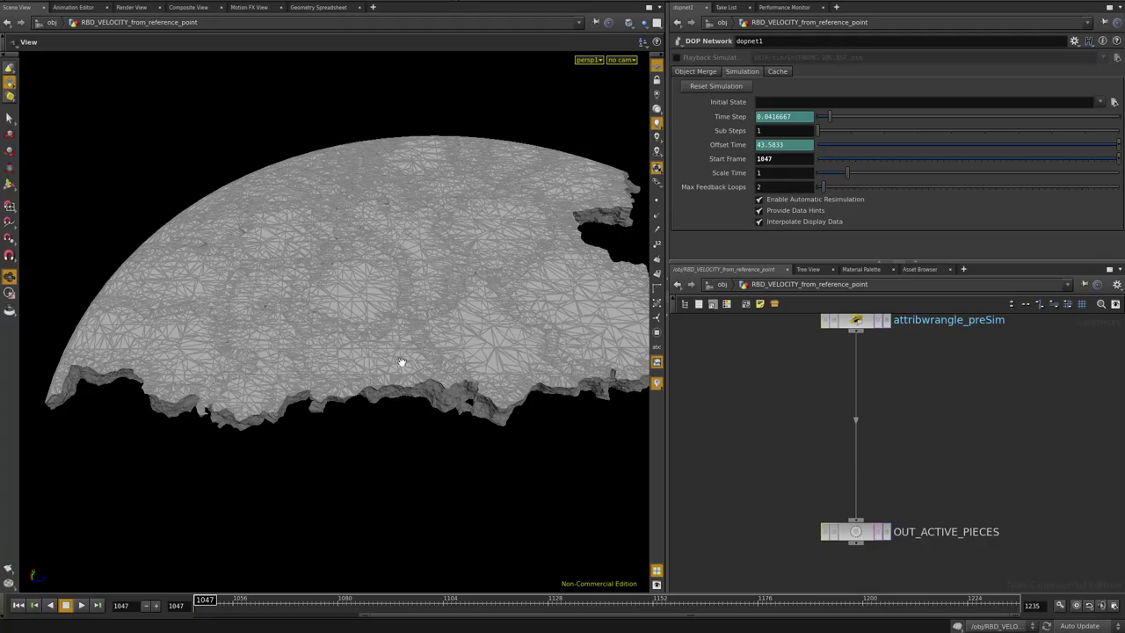
middle_click_drag(820, 360, 812, 510)
middle_click_drag(811, 422, 810, 469)
Inspect the code of attribwrangle_right, attribwrangle_left, attribwrangle_center and attribwrangle_preSim
left_click_drag(810, 434, 921, 493)
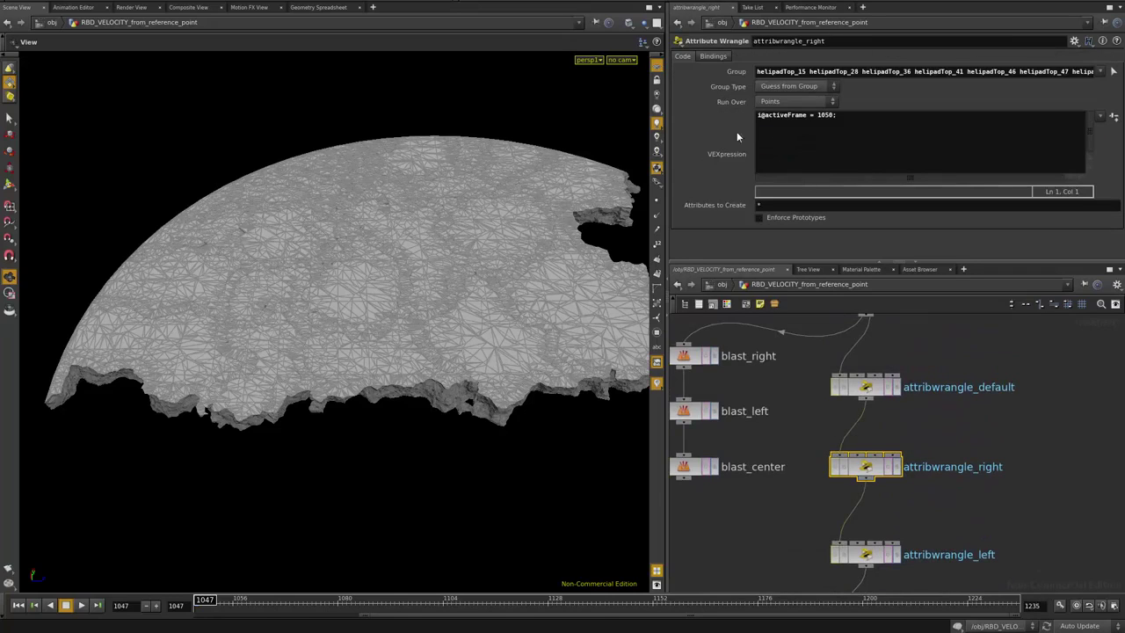
middle_click_drag(809, 527, 799, 432)
left_click_drag(796, 429, 884, 479)
left_click_drag(793, 503, 893, 563)
key("Down")
Clear the selection and pan down toward OUT_ACTIVE_PIECES and sphere1
left_click(781, 543)
middle_click_drag(786, 552, 777, 422)
scroll(779, 453, "down", 2)
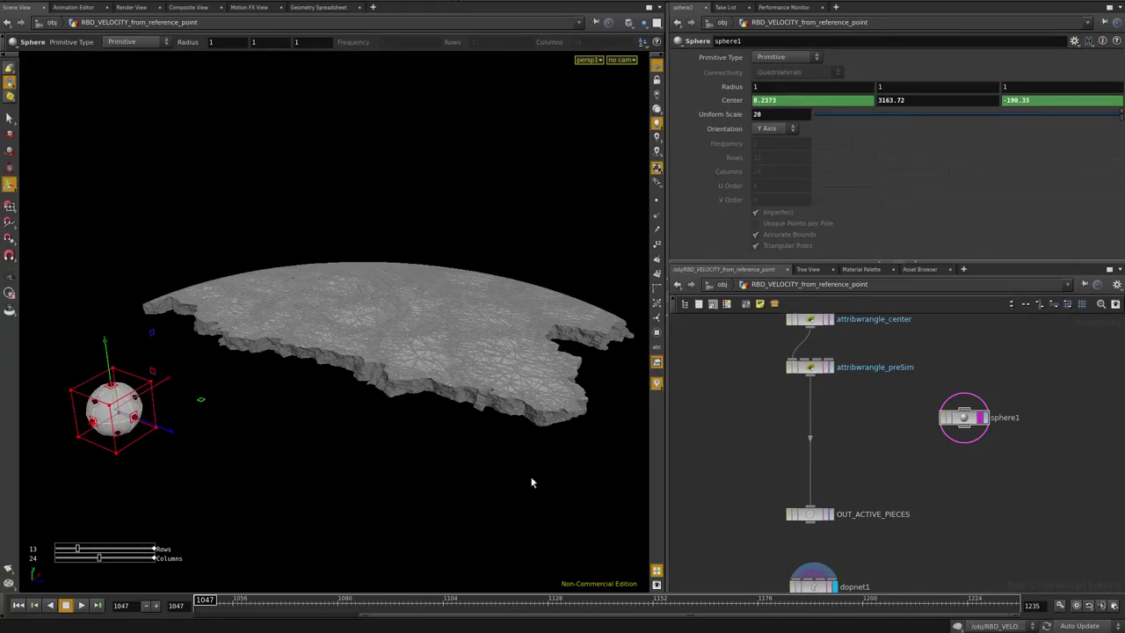
Create an Attribute Wrangle named attribwrangle_velocity_calc
key("Escape")
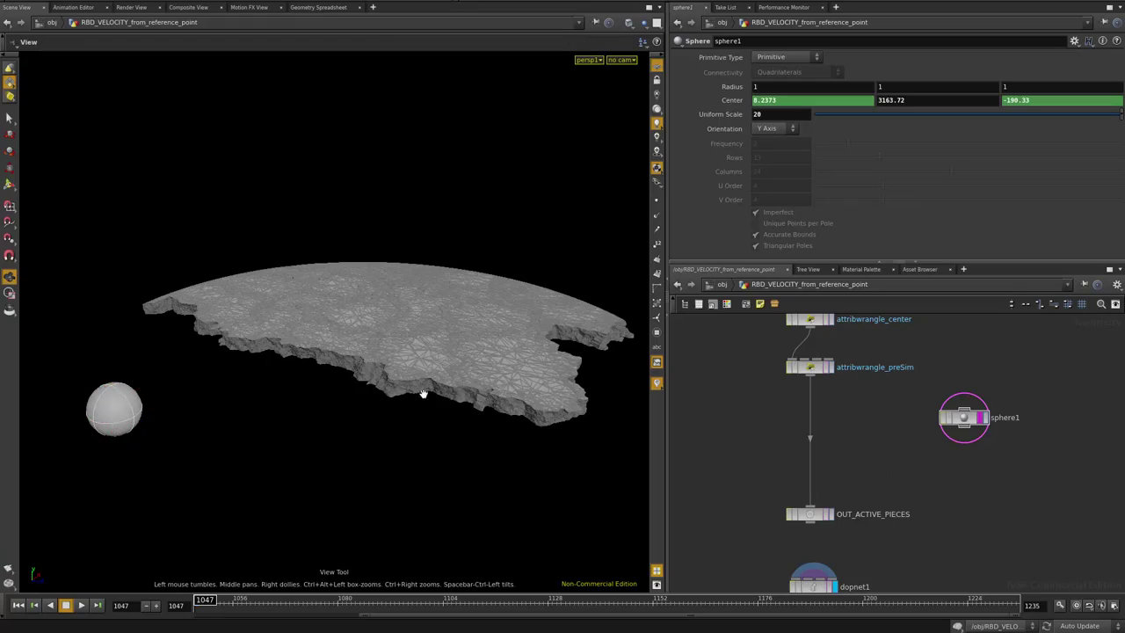
key("Tab")
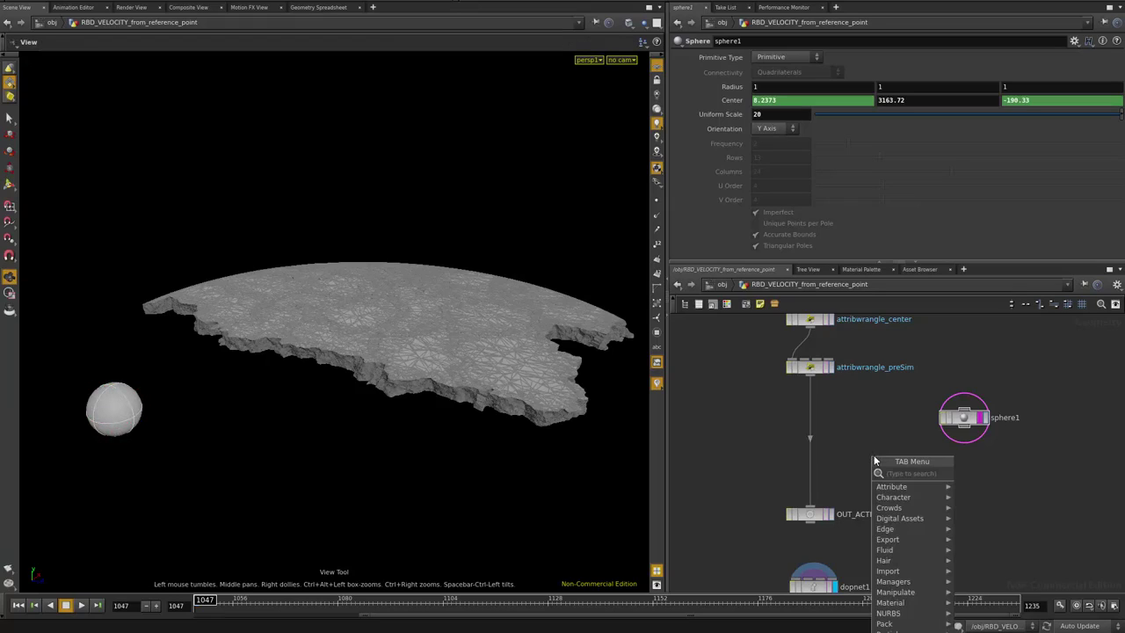
type("attri")
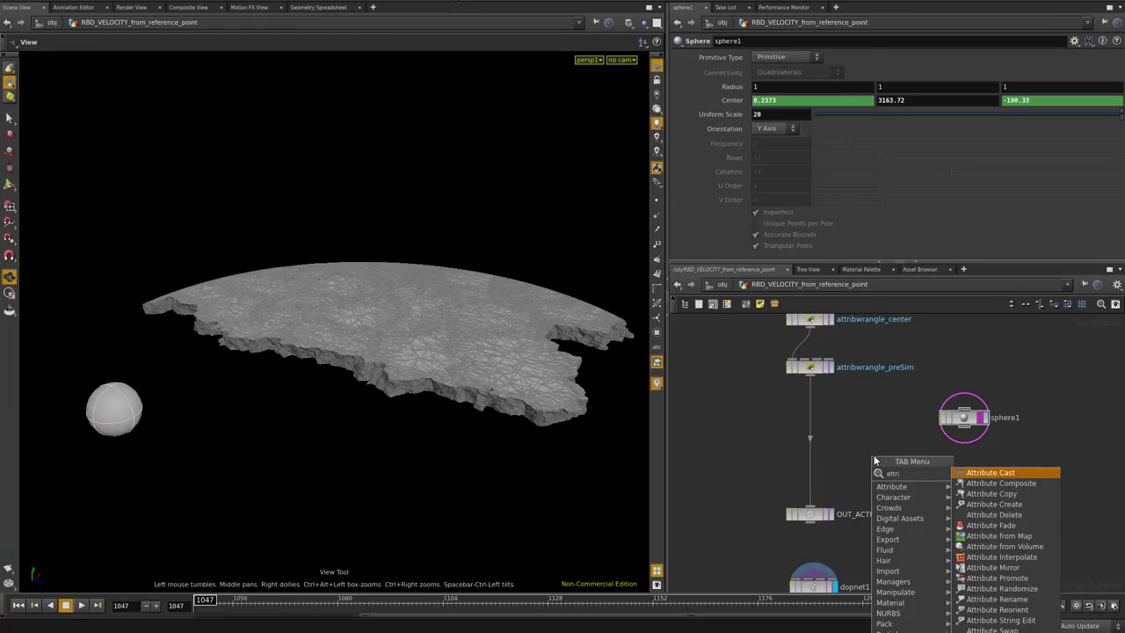
key("Return")
left_click(884, 464)
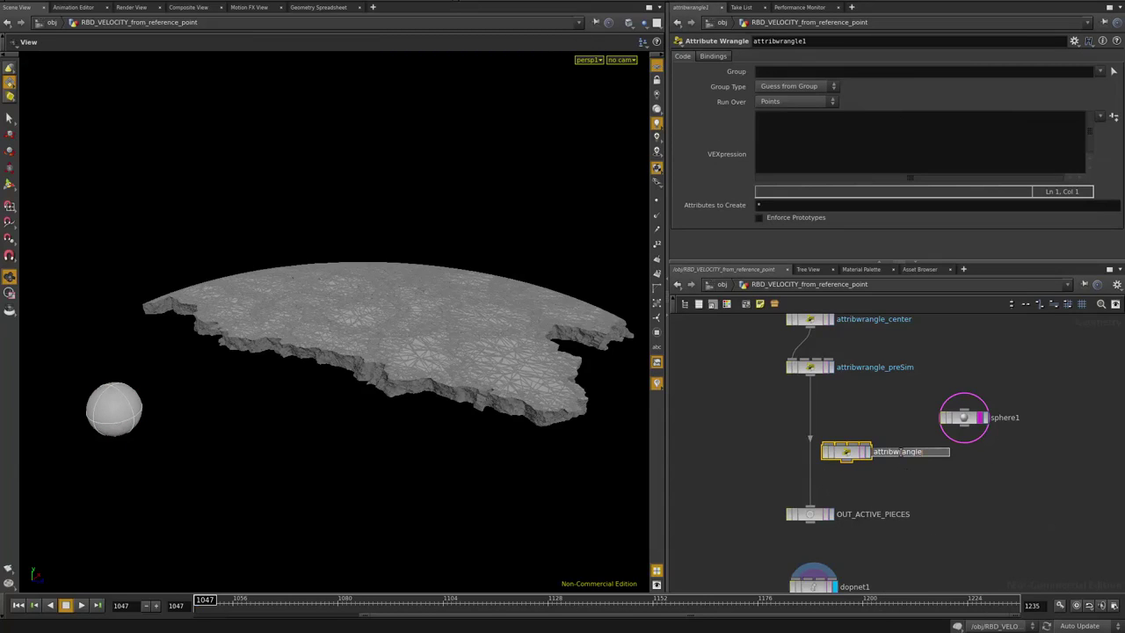
type("_velocity_calc")
key("Return")
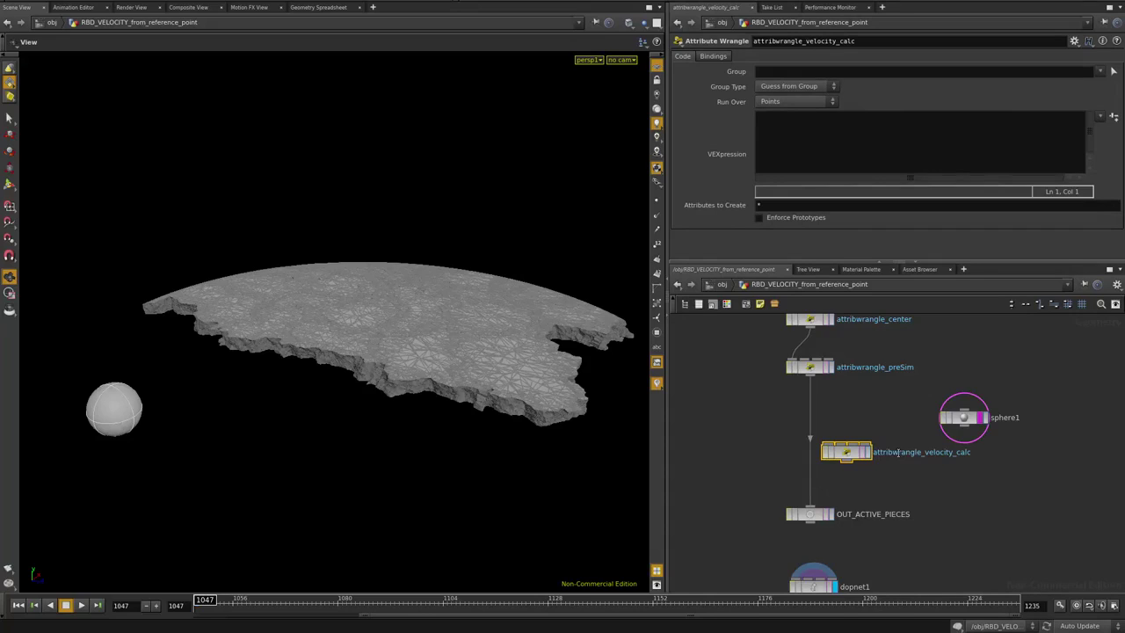
Insert it between attribwrangle_center and attribwrangle_preSim, with sphere1 wired into its second input
left_click_drag(839, 455, 879, 397)
left_click_drag(813, 374, 814, 474)
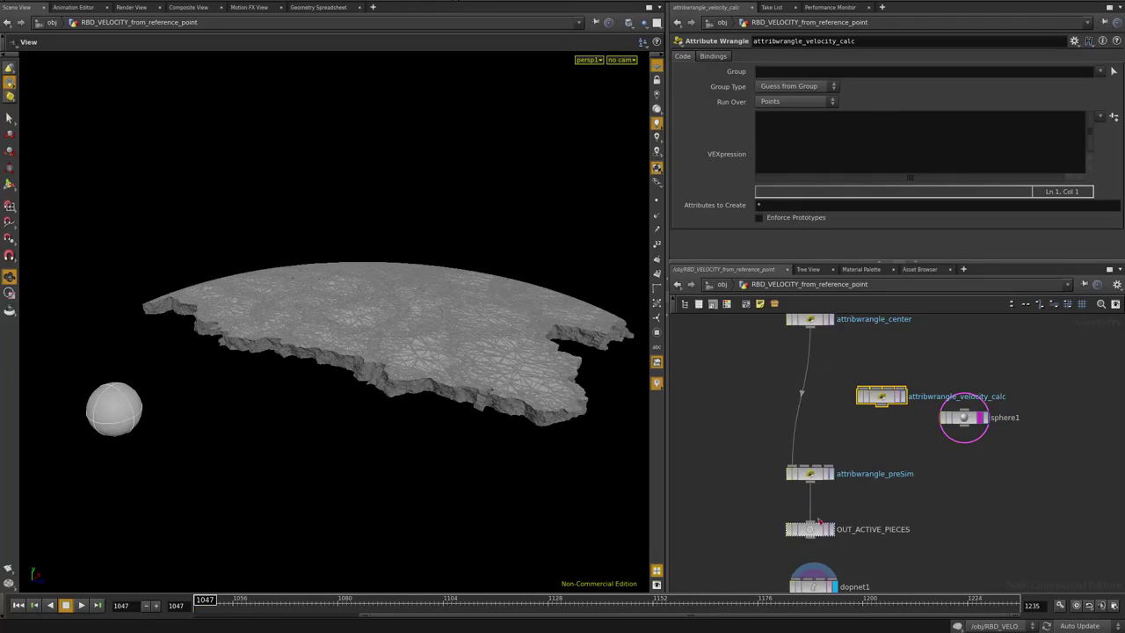
left_click_drag(882, 398, 808, 413)
scroll(810, 423, "up", 2)
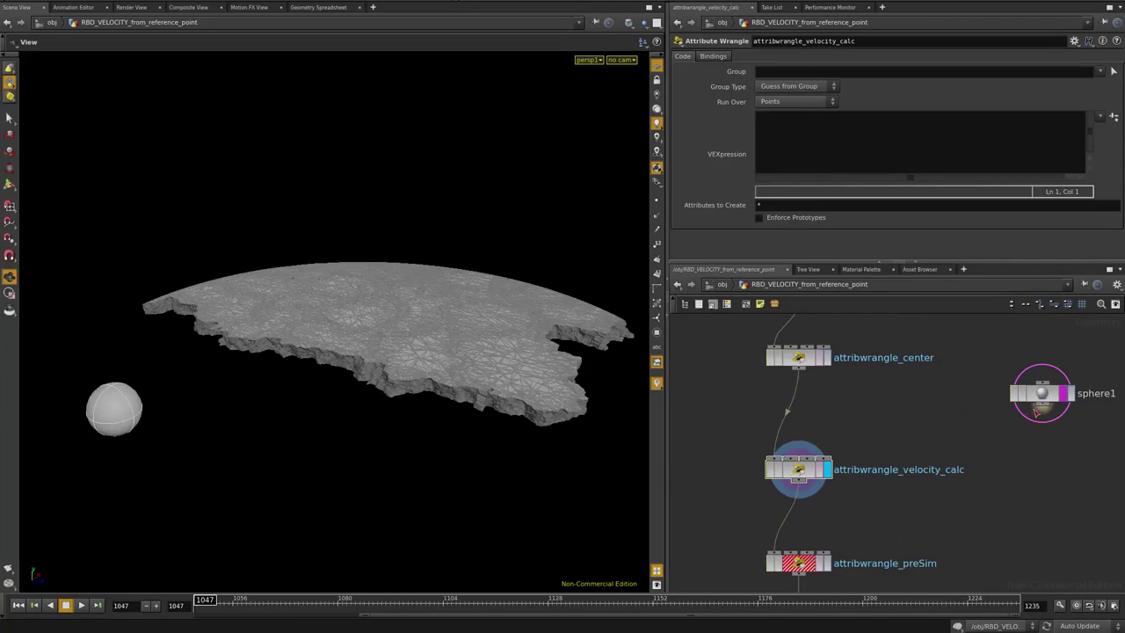
left_click_drag(1040, 417, 805, 454)
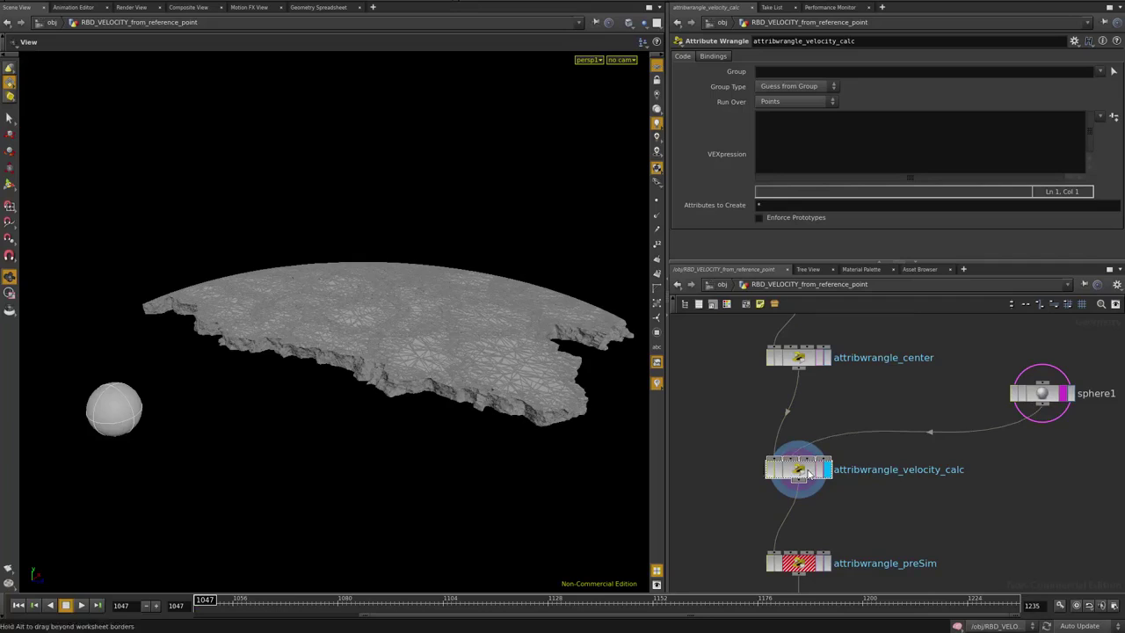
left_click(846, 143)
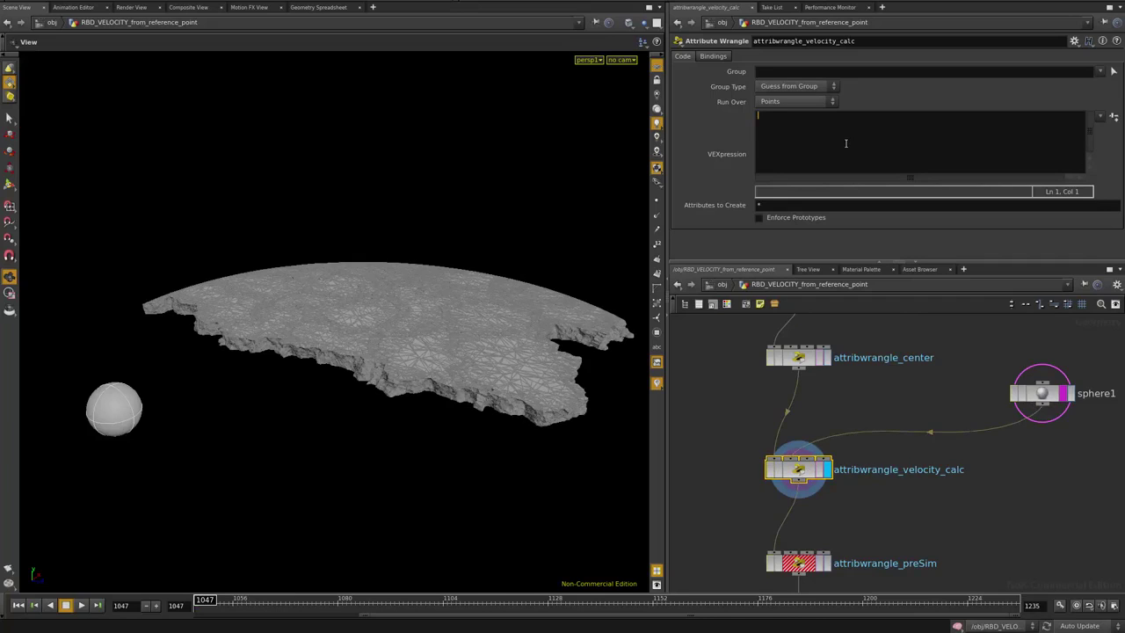
Enter v@v = point(1, "P", 0); in the velocity_calc VEXpression and check sphere1's info
type("v@")
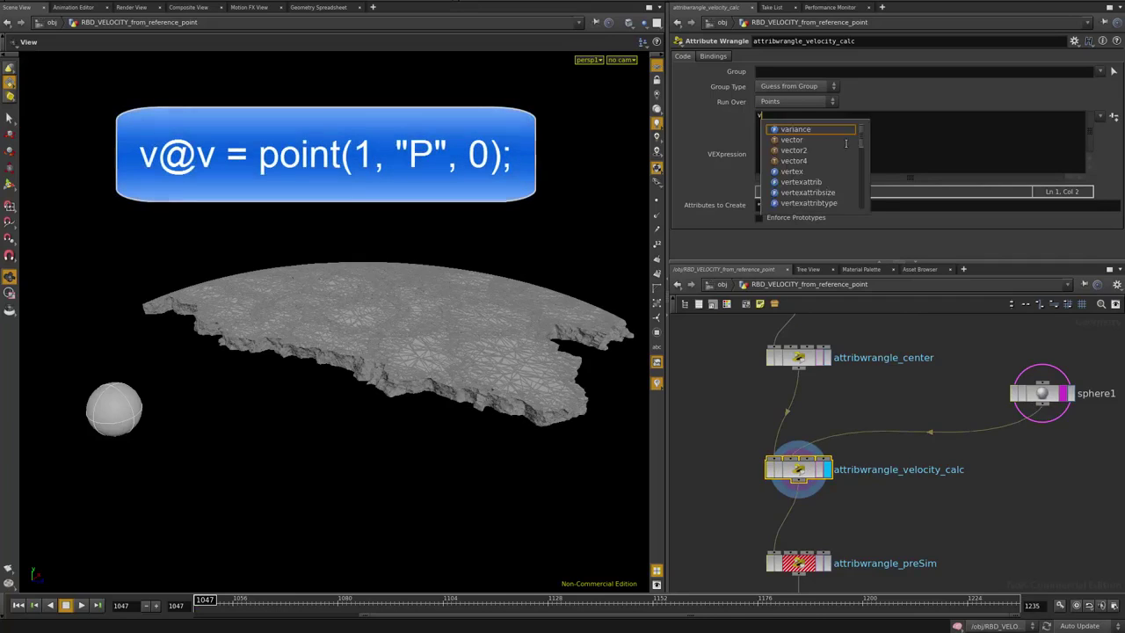
key("Escape")
type("v")
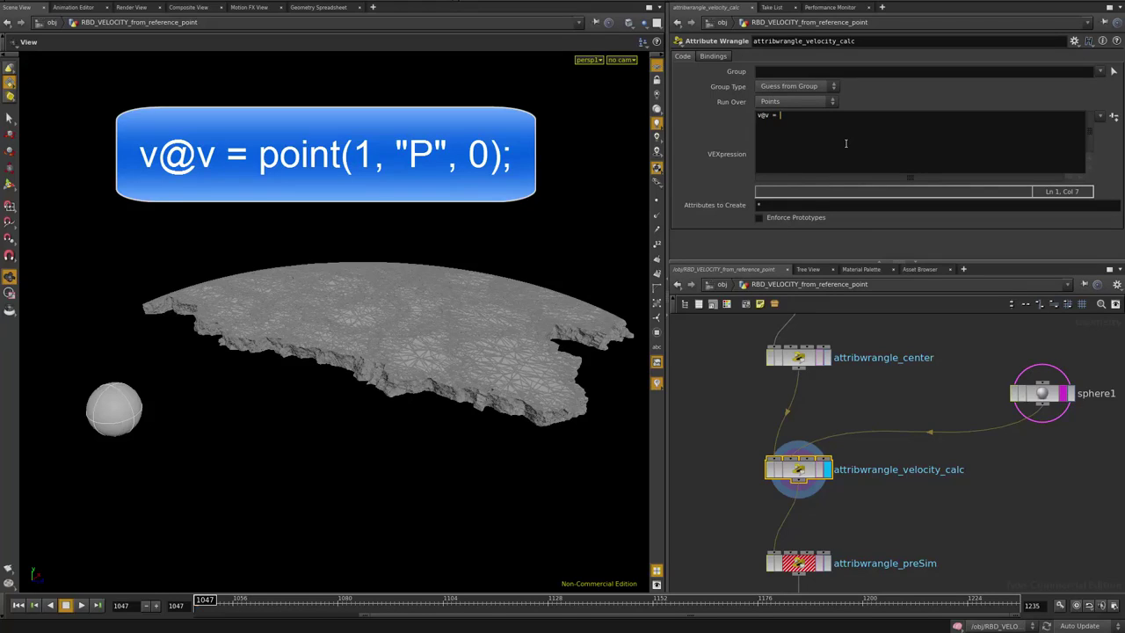
type("= point")
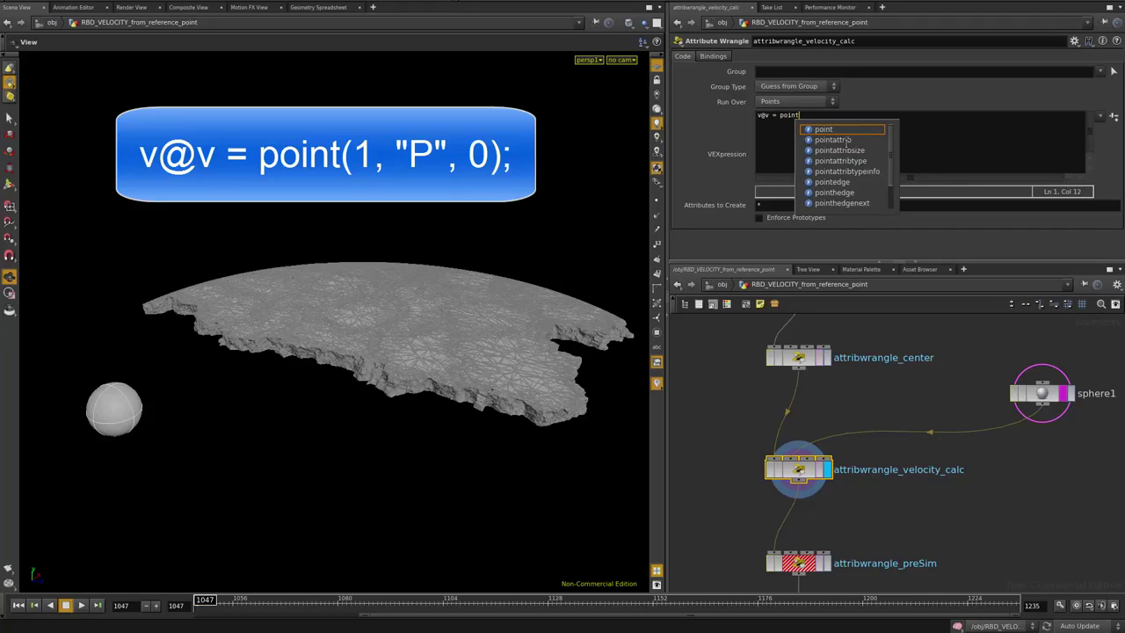
type("(")
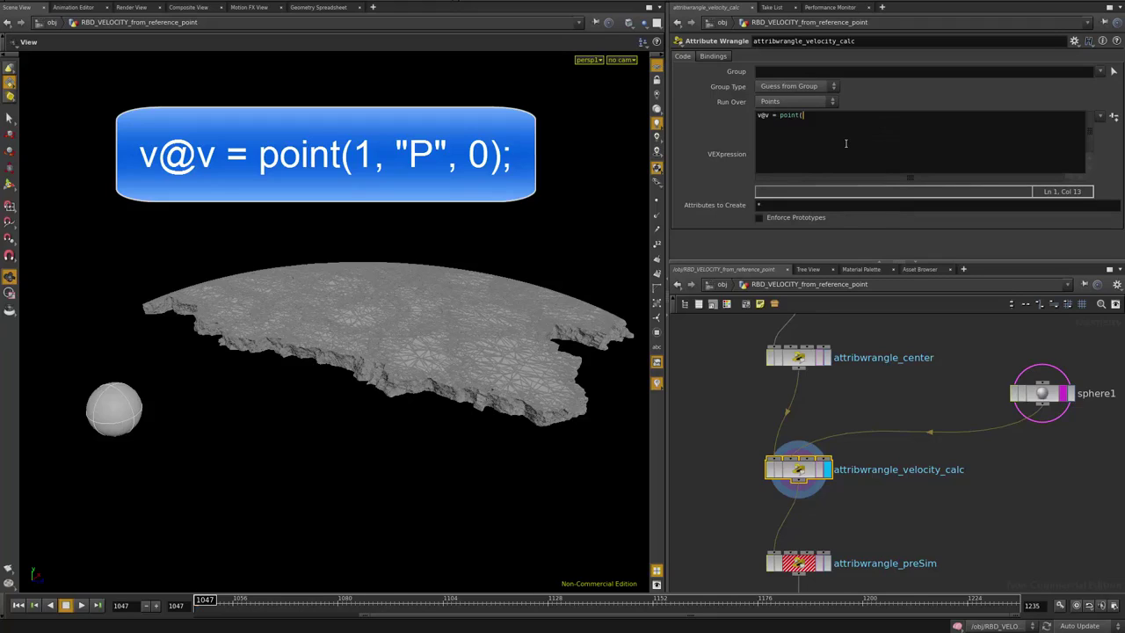
type("1")
type(", \"P\",0);")
middle_click(1051, 399)
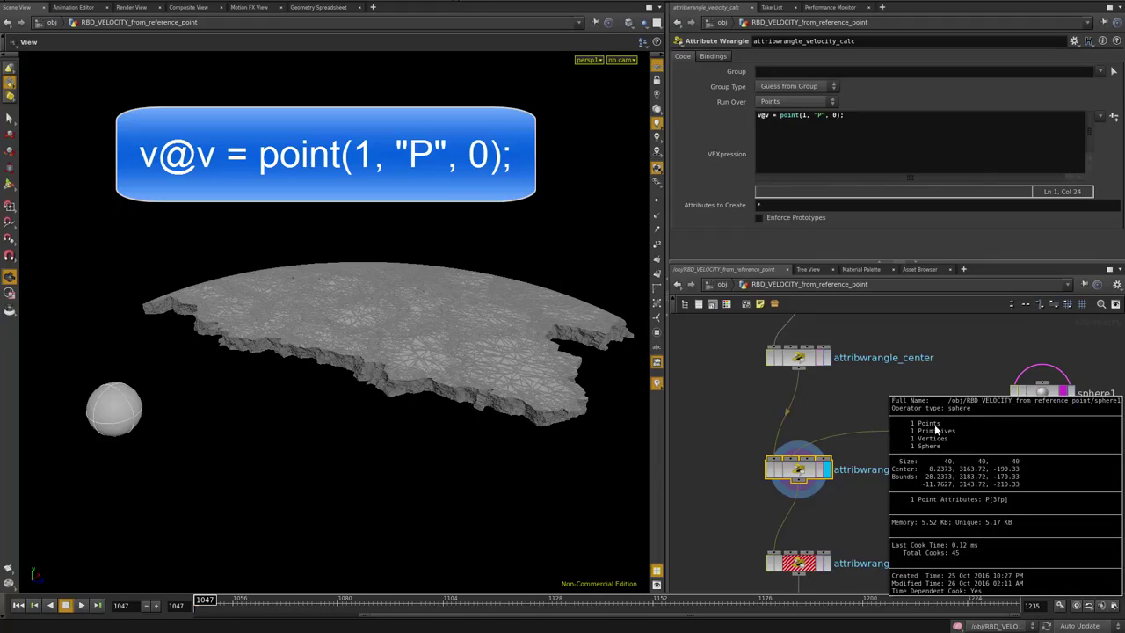
right_click(797, 476)
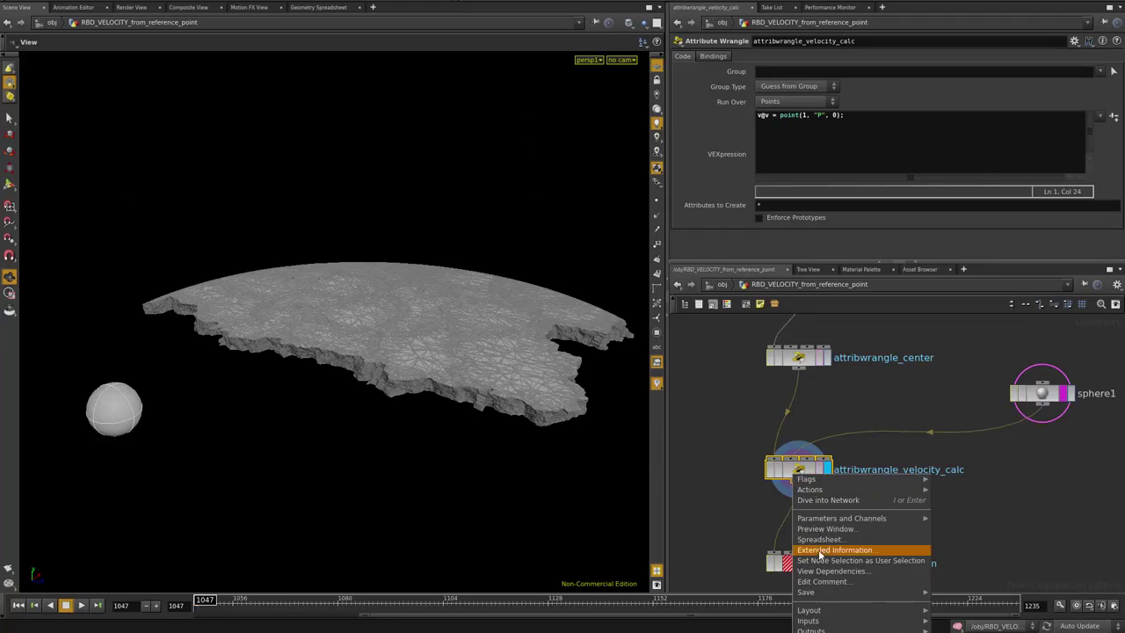
left_click(817, 538)
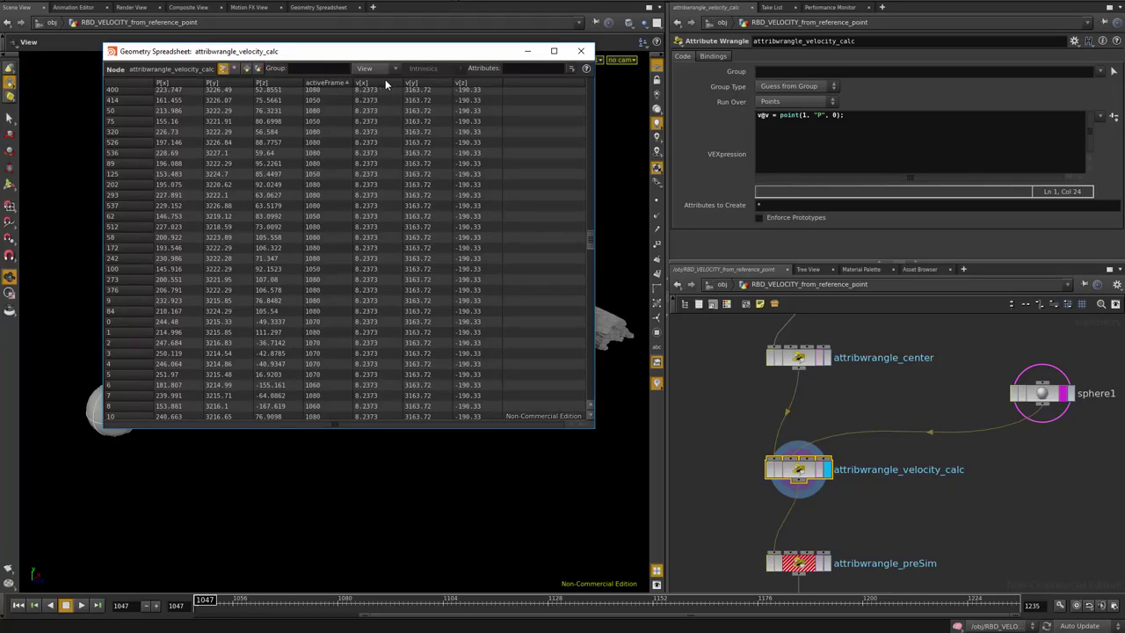
left_click_drag(588, 239, 588, 79)
left_click(1042, 392)
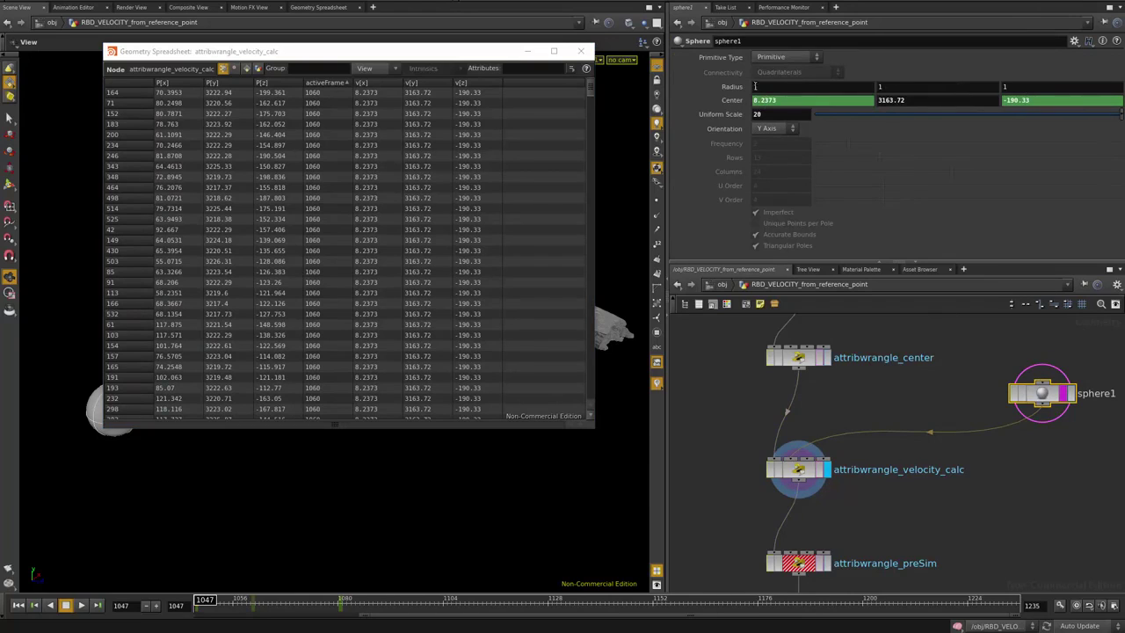
left_click(581, 51)
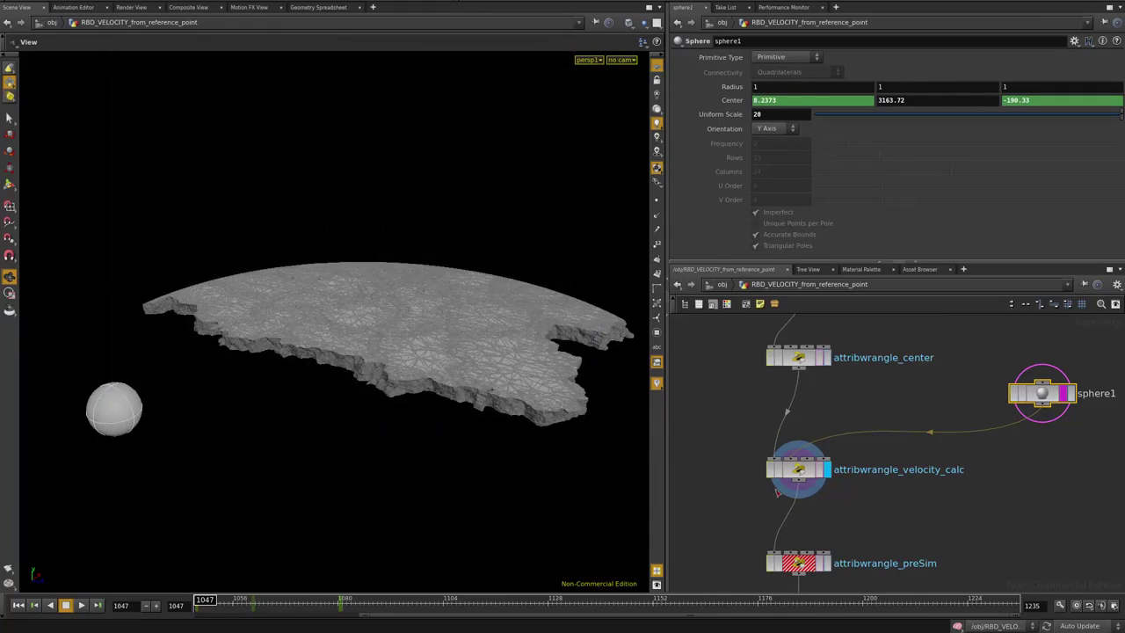
Change the expression to v@v = @P - point(1, "P", 0); so velocity points away from the sphere
mouse_move(832, 504)
left_mouse_down()
mouse_move(732, 460)
mouse_move(740, 437)
mouse_move(759, 461)
mouse_move(839, 492)
left_mouse_up()
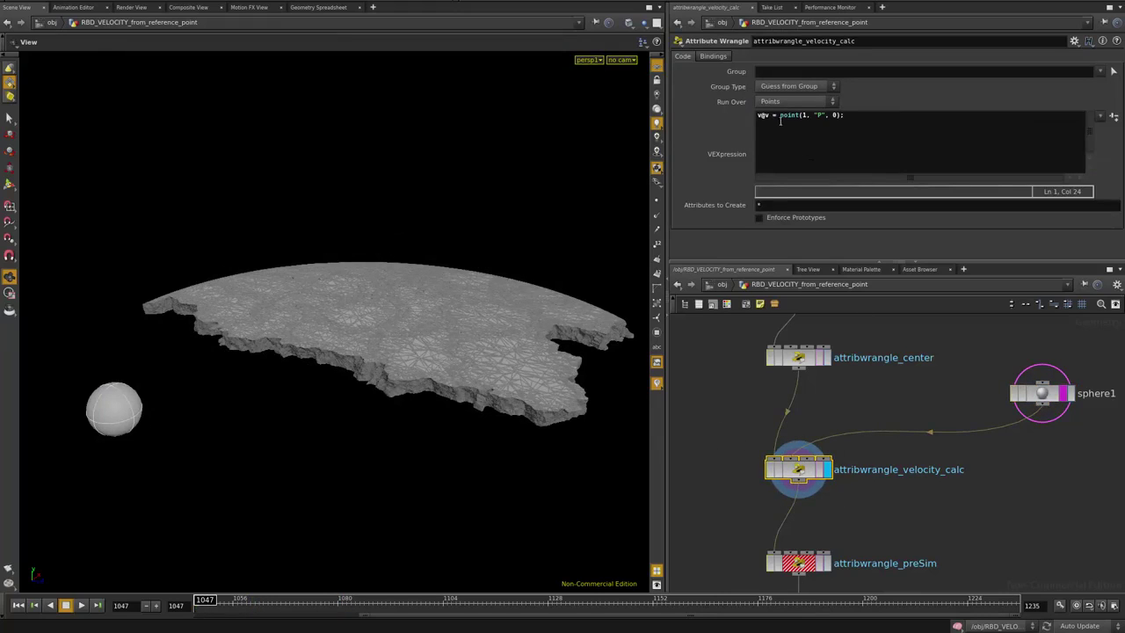
left_click_drag(779, 115, 832, 125)
left_click(866, 126)
left_click(778, 115)
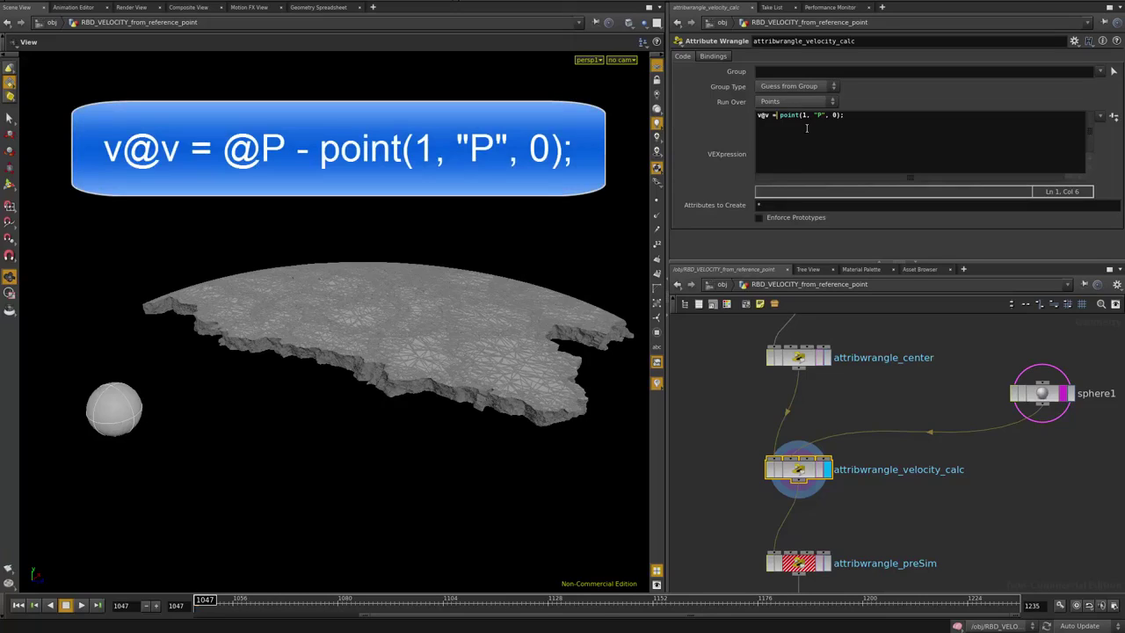
type("@P")
key("Right")
key("Right")
type("-")
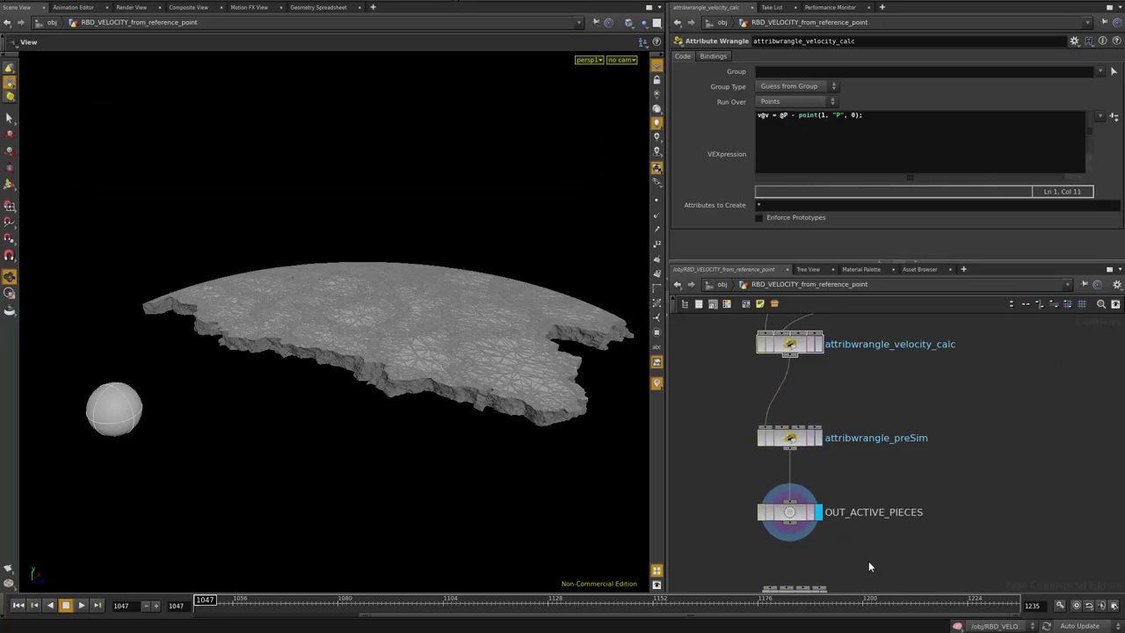
Display dopnet1's output and play the simulation to watch the slab burst
middle_click_drag(868, 566, 874, 495)
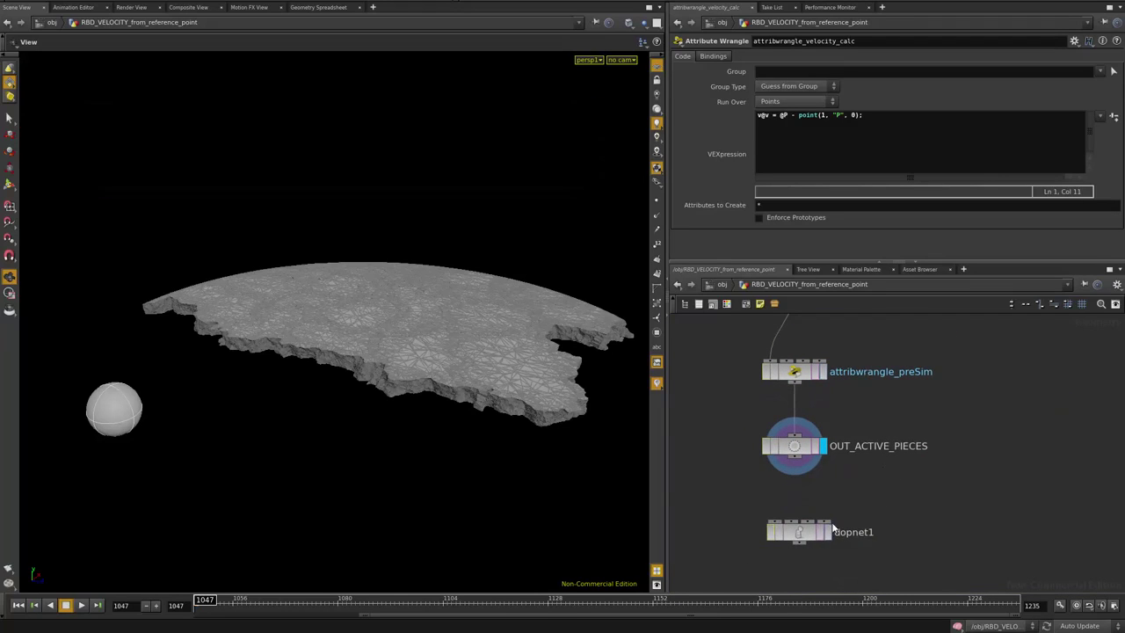
left_click(828, 530)
left_click(82, 607)
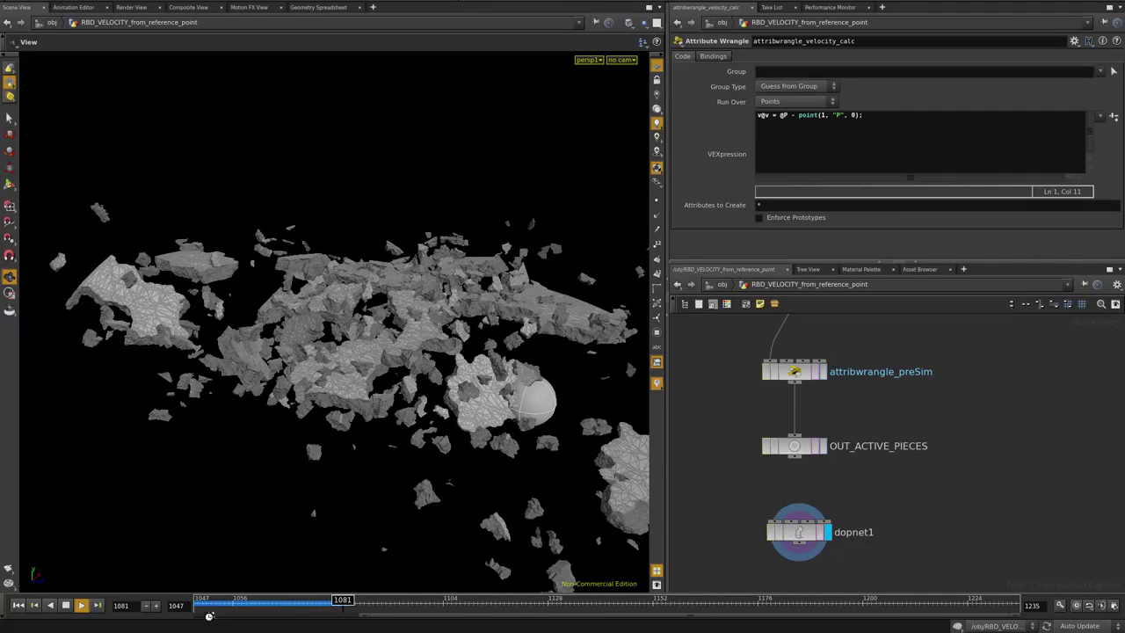
left_click(65, 605)
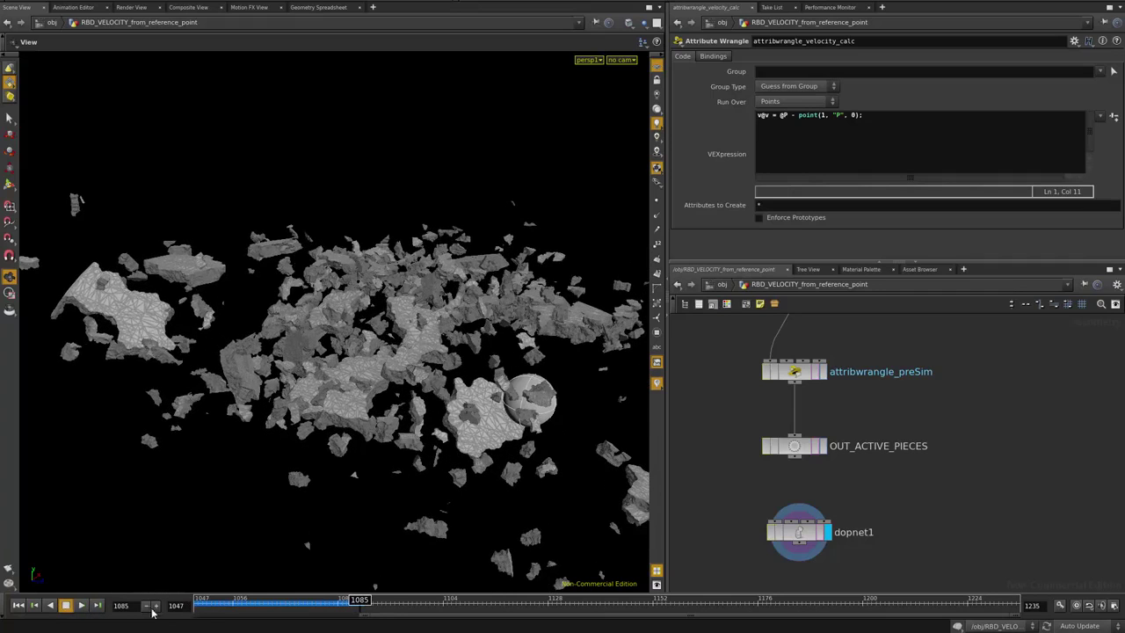
Replay the simulation from the first frame, then rewind to start frame 1047
key("ctrl+Up")
left_click(82, 605)
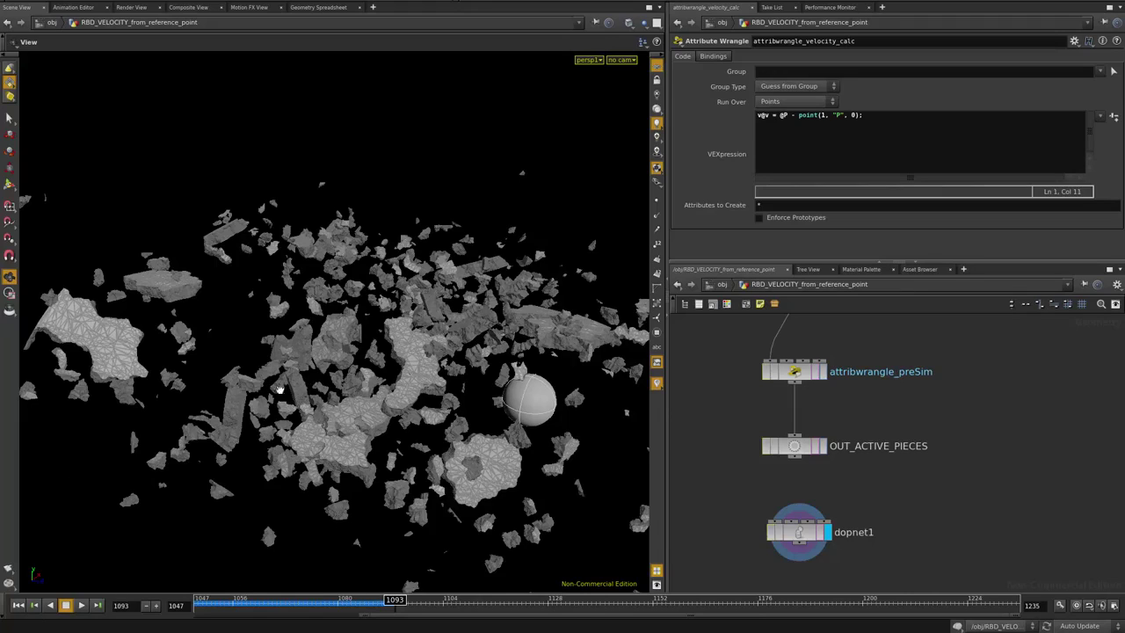
left_click(18, 604)
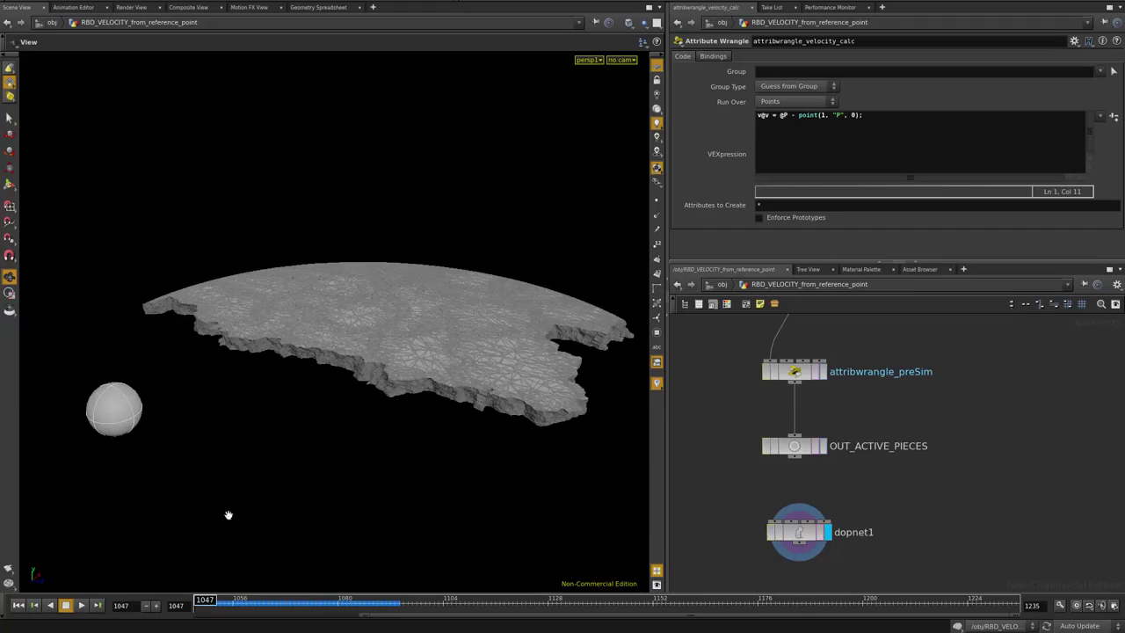
Copy and paste sphere1 to create sphere2 and set the display flag
middle_click_drag(923, 404, 931, 468)
left_click(915, 388)
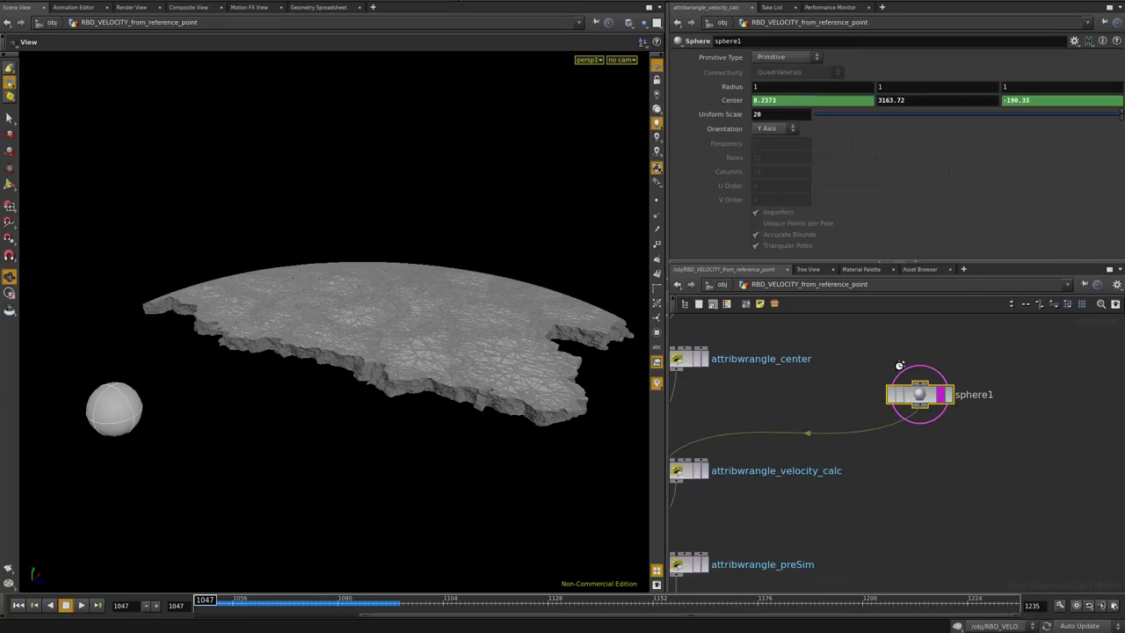
key("ctrl+c")
key("ctrl+v")
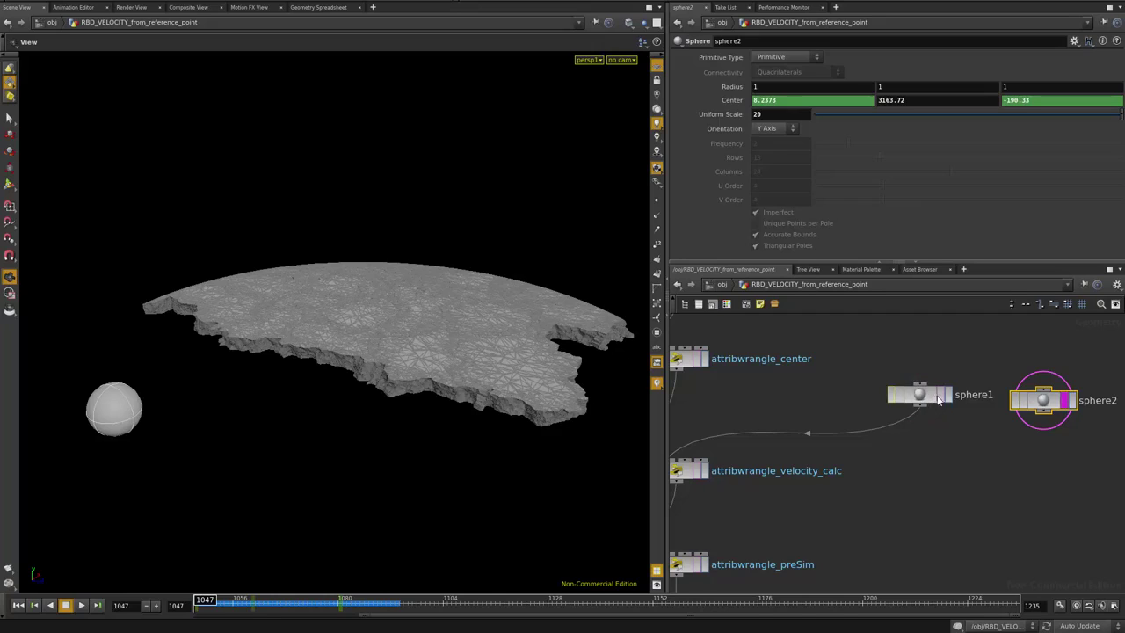
left_click(943, 394)
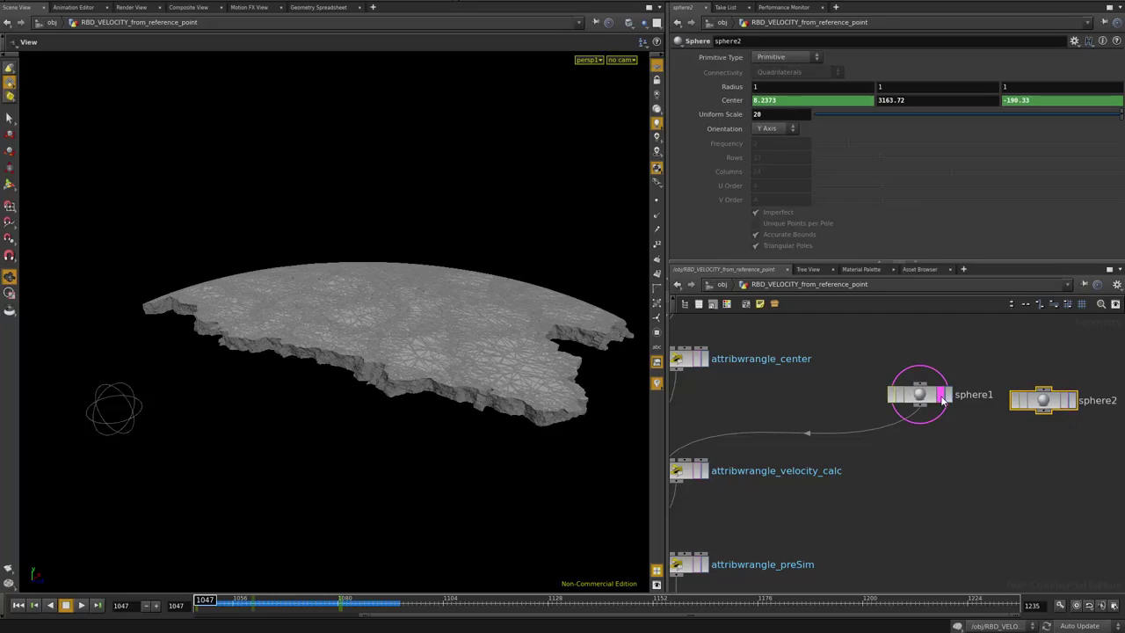
Move sphere2 with the handle to 144.82, 3138.16, 89.5445 beneath the slab's right edge
left_click(729, 98, "ctrl+shift")
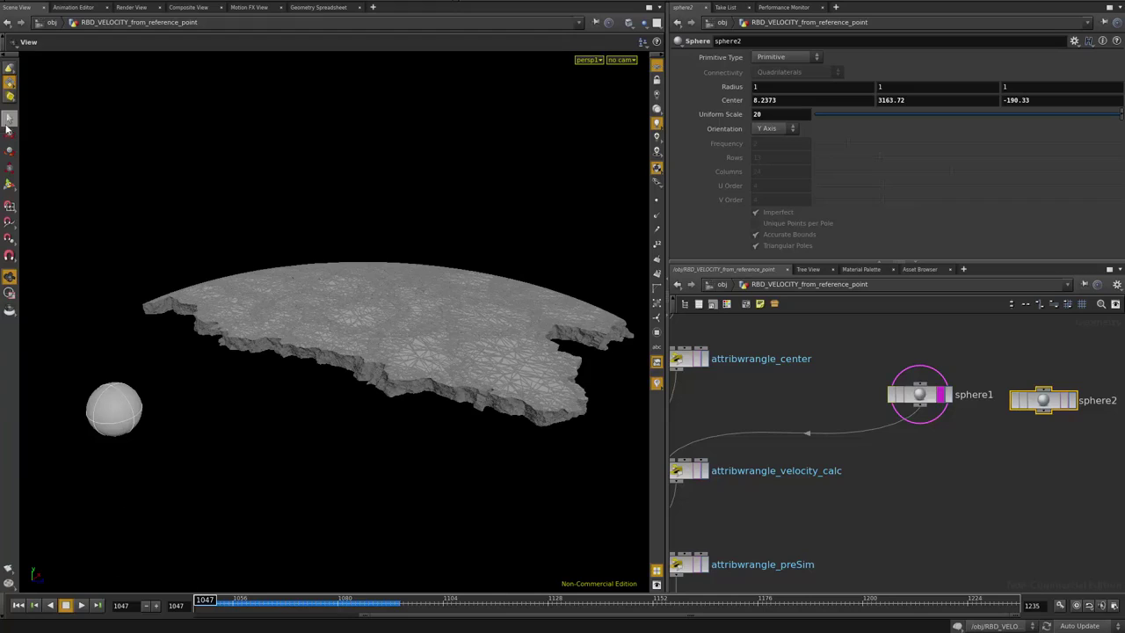
left_click(10, 184)
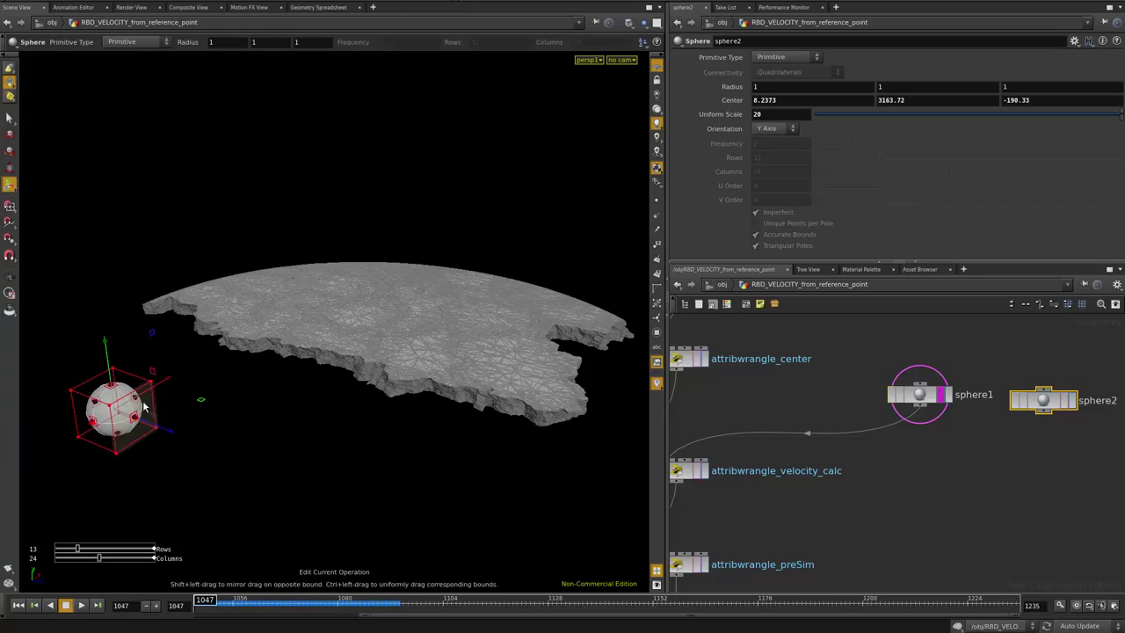
left_click_drag(176, 438, 268, 467)
left_click_drag(388, 497, 483, 521)
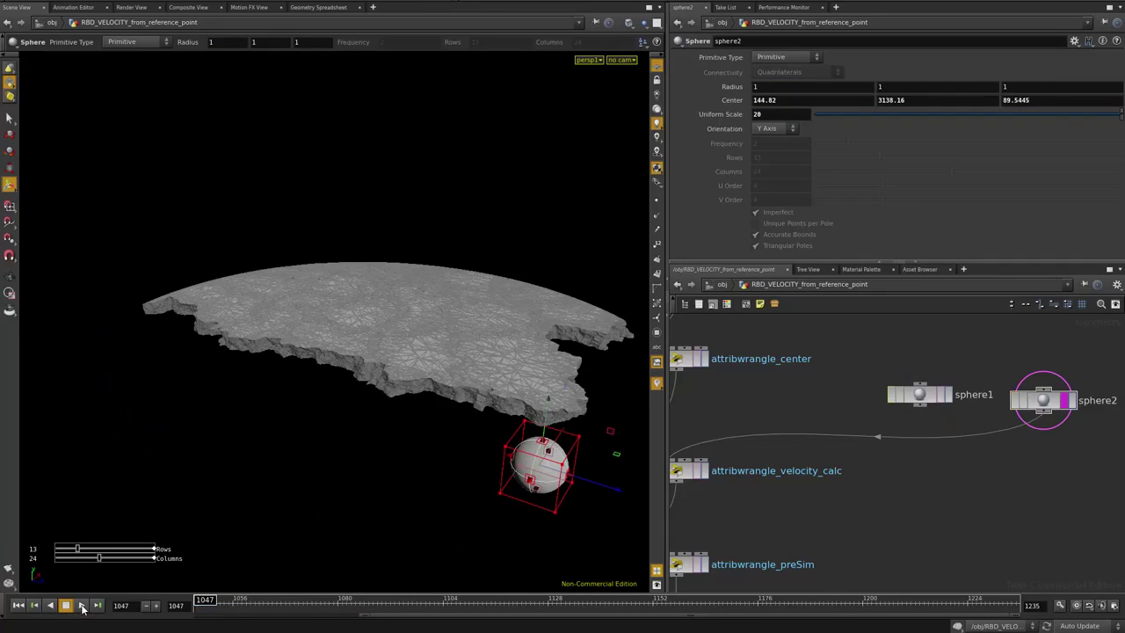
left_click(82, 606)
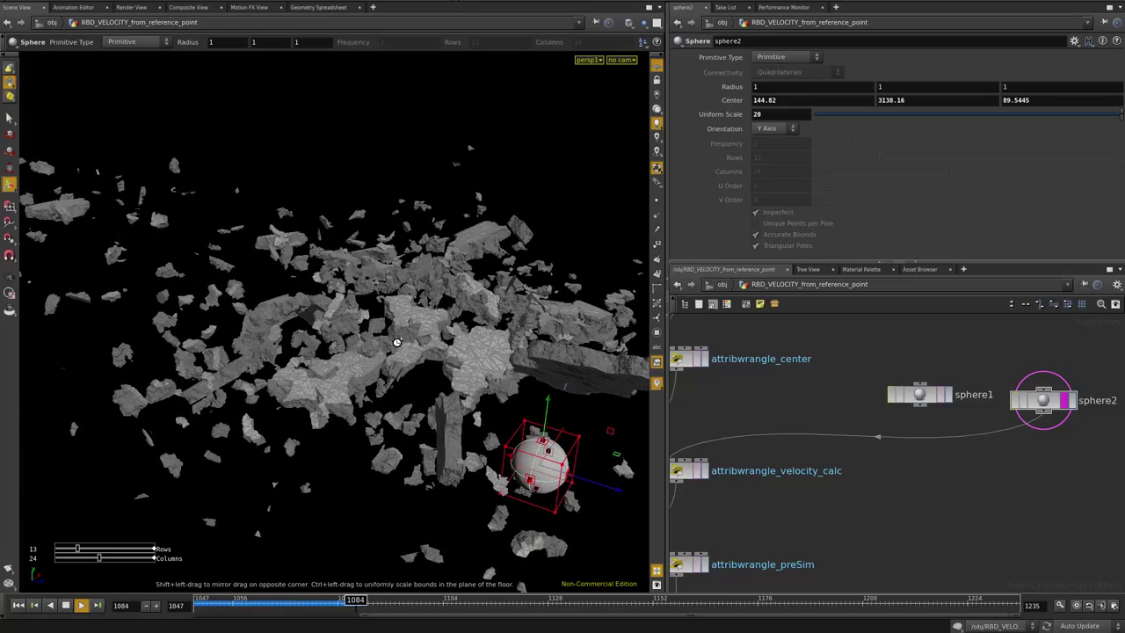
left_click(61, 605)
left_click(17, 605)
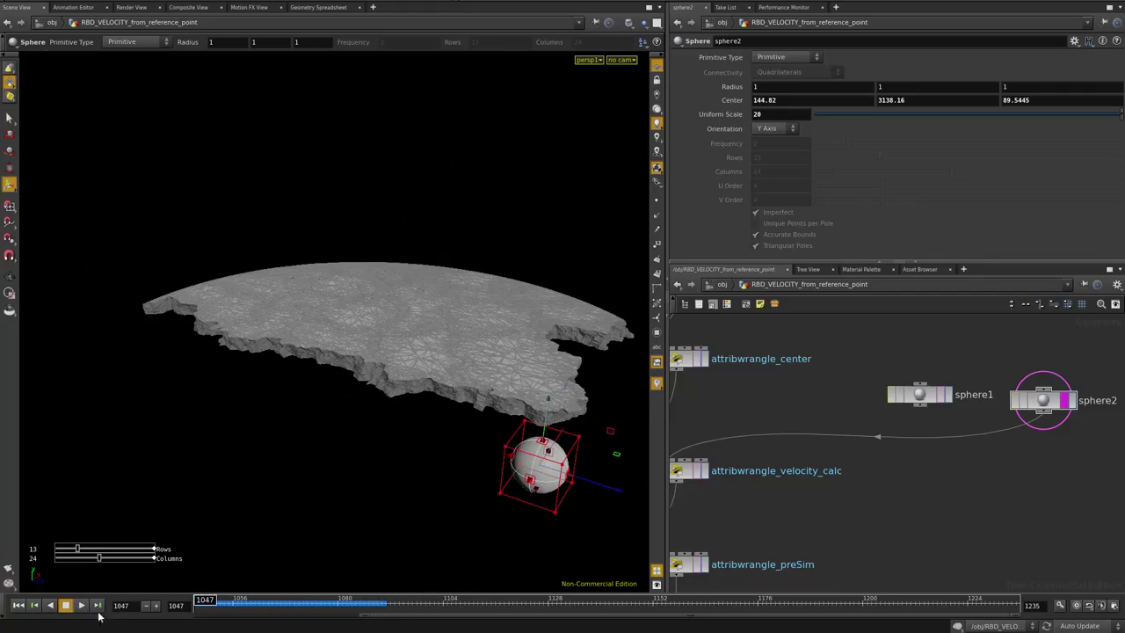
left_click(81, 604)
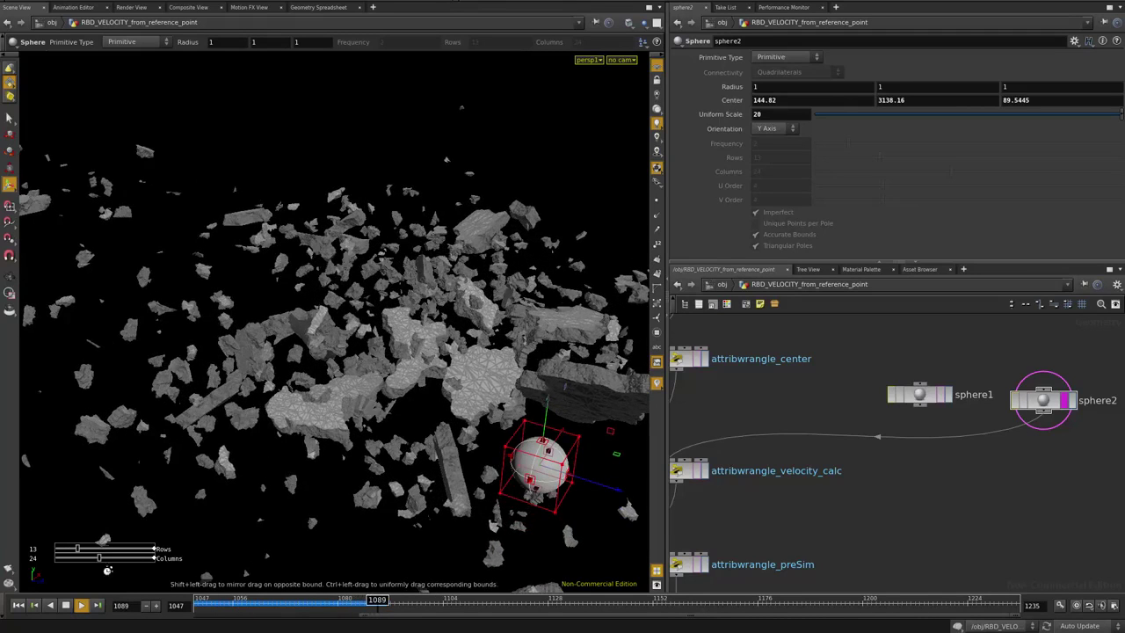
key("Up")
key("ctrl+Left")
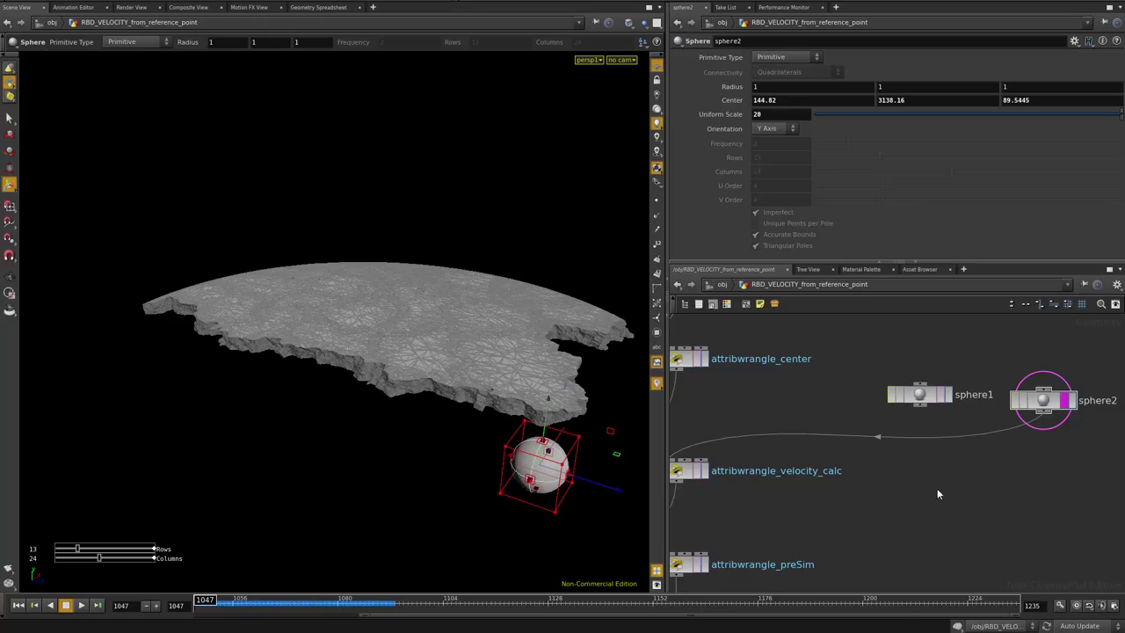
Wrap the velocity expression so it reads v@v = normalize(@P - point(1, "P", 0));
middle_click_drag(776, 495, 855, 472)
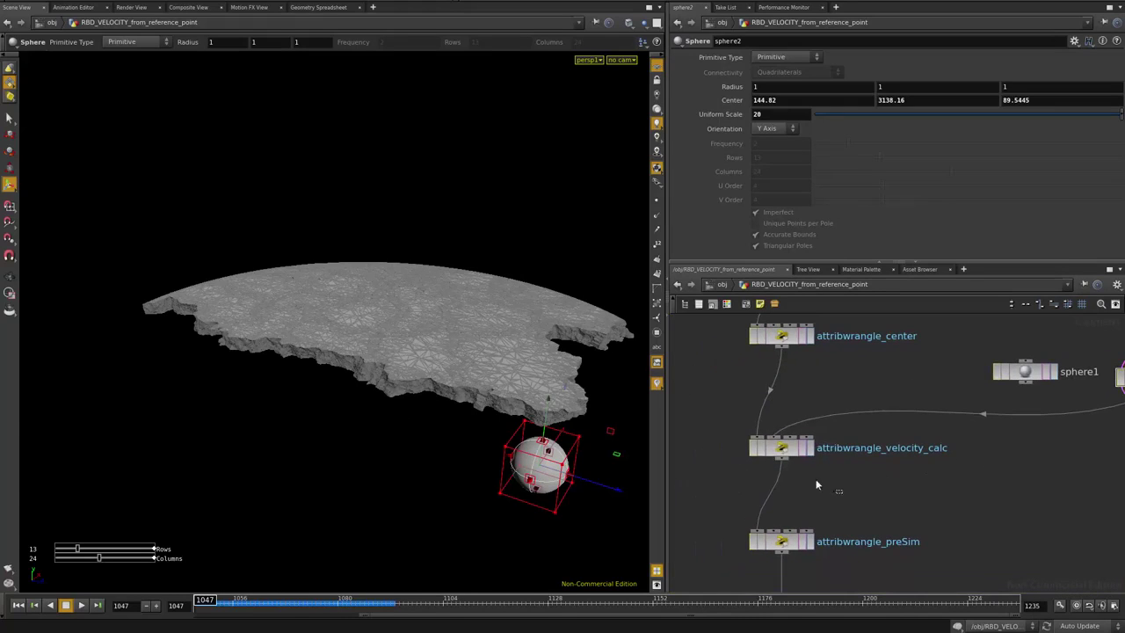
left_click_drag(842, 493, 721, 415)
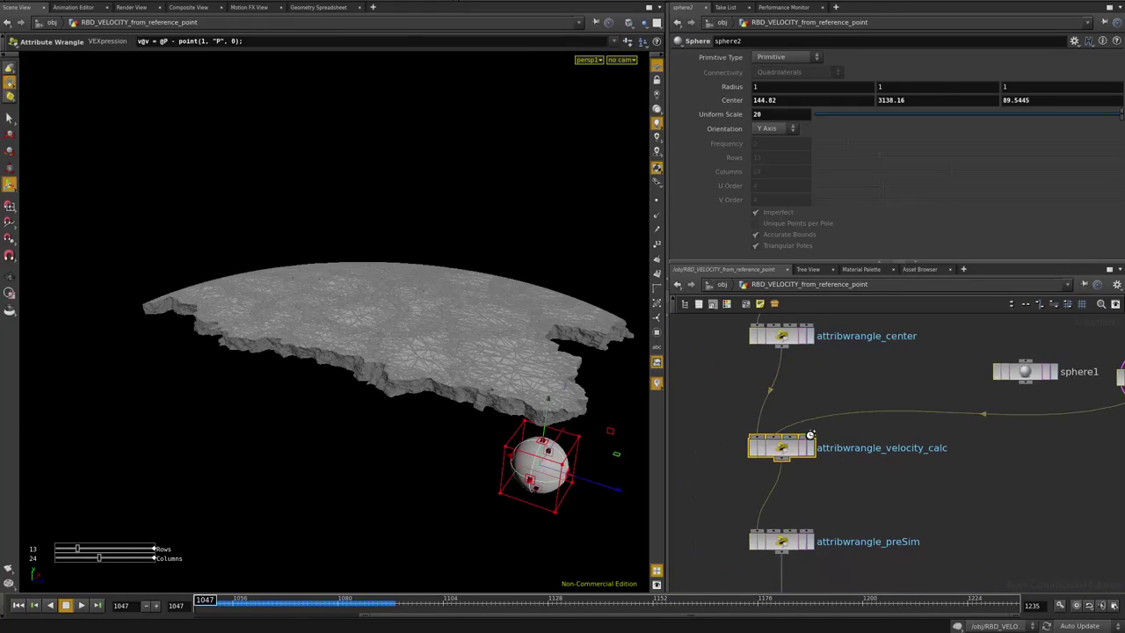
left_click(802, 446)
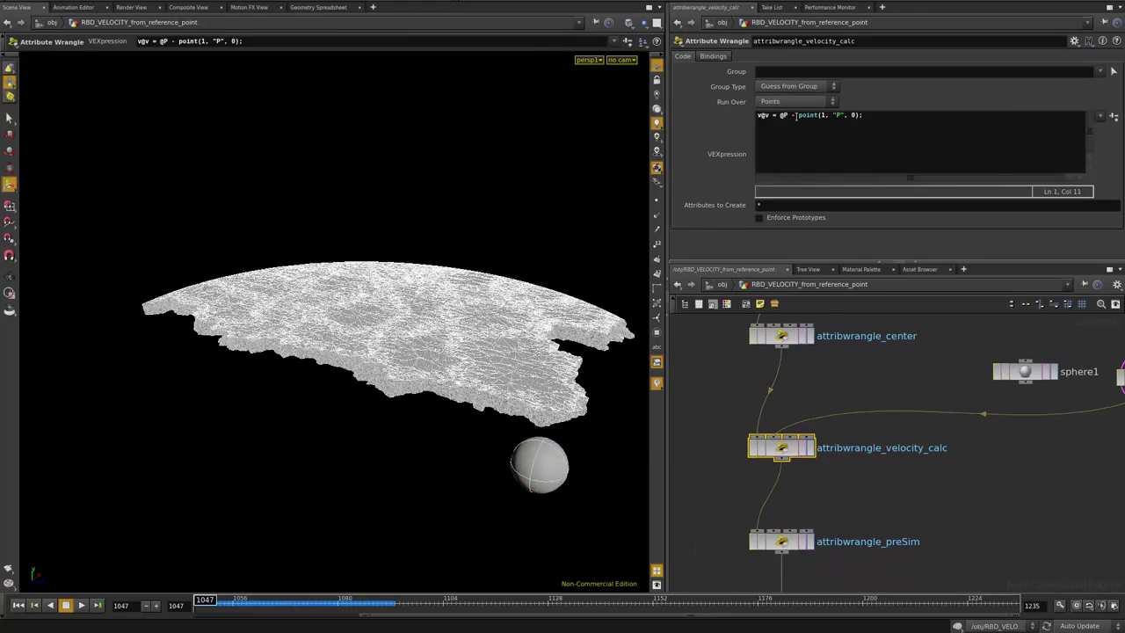
key("Left")
key("Left")
key("Left")
key("Left")
type("normal")
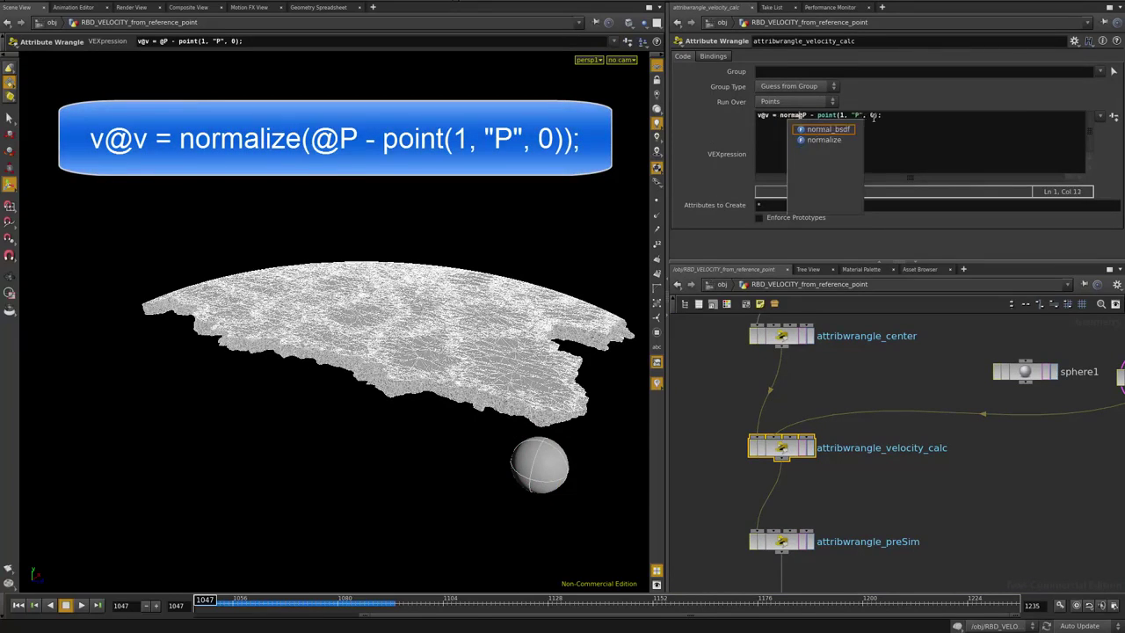
type("ize(")
key("End")
key("Left")
type(")")
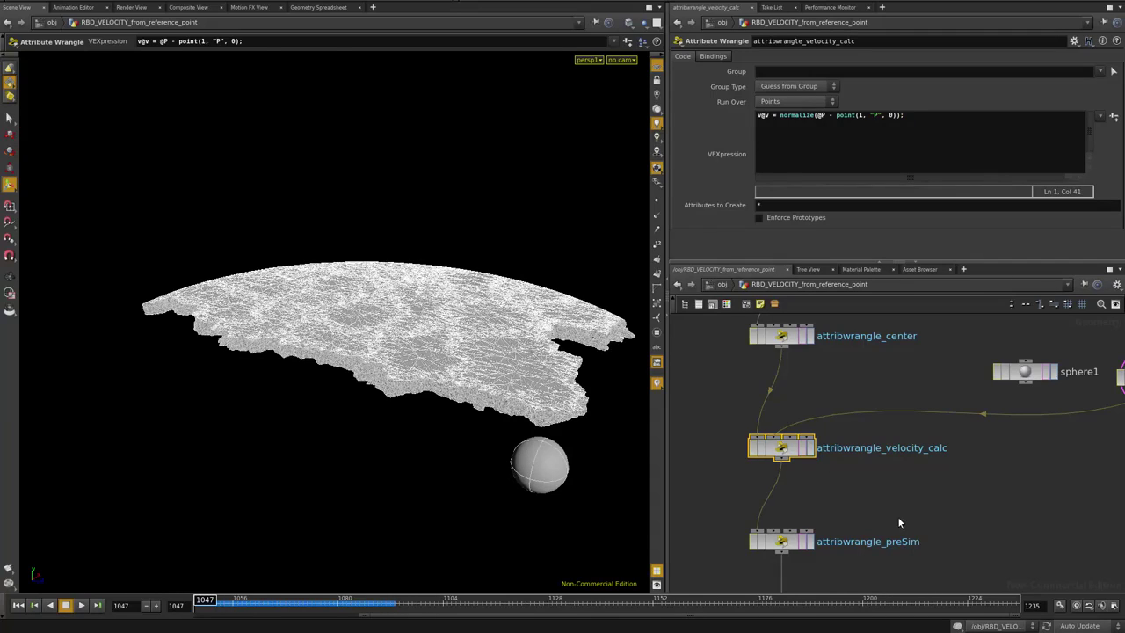
Tumble to a lower angle, play the simulation and stop at frame 1059
key("Escape")
left_click_drag(607, 443, 536, 432)
key("Return")
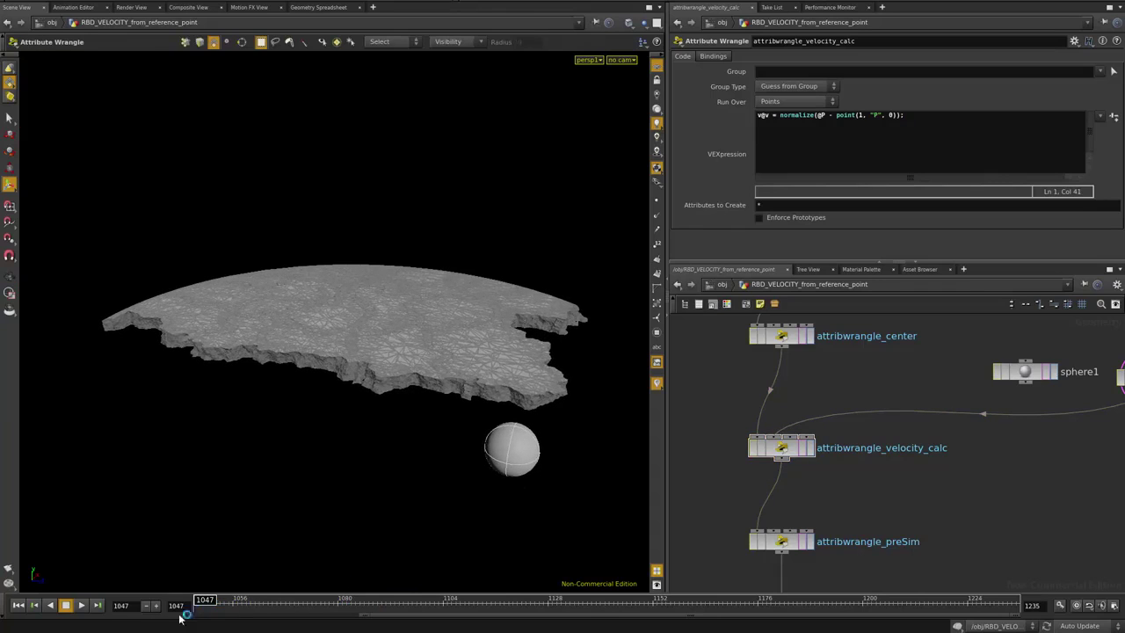
left_click(81, 606)
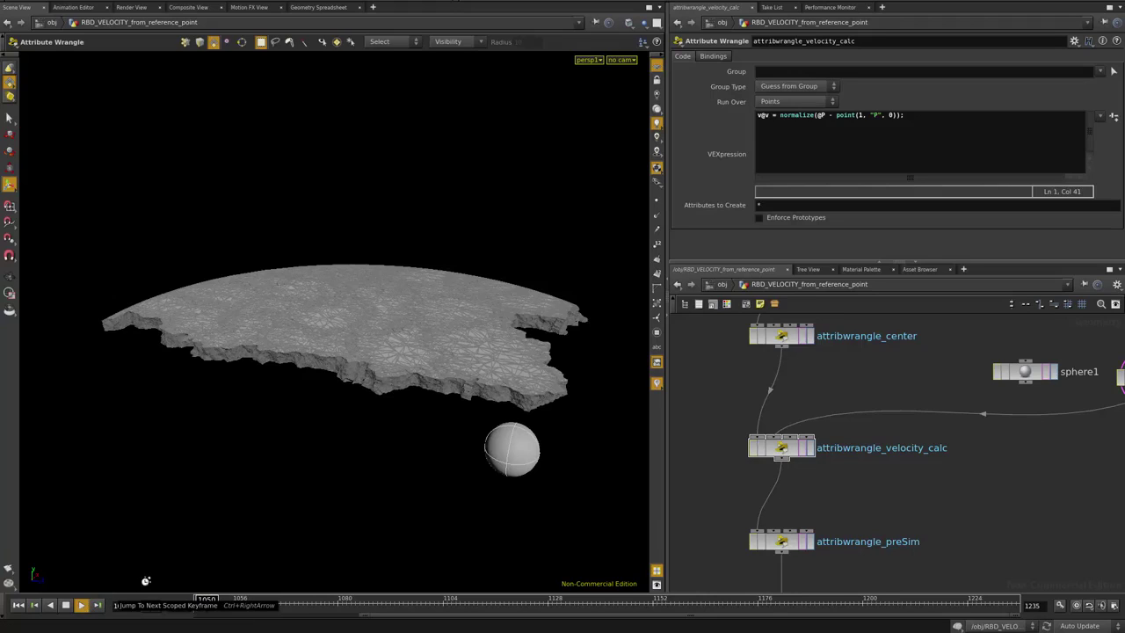
key("q")
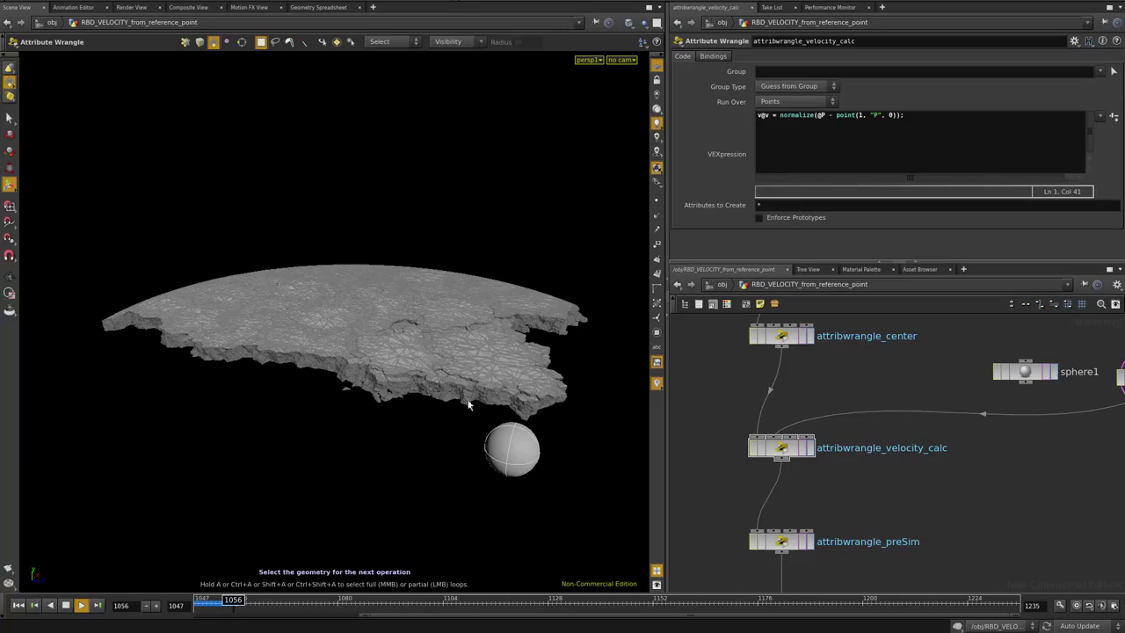
left_click(66, 604)
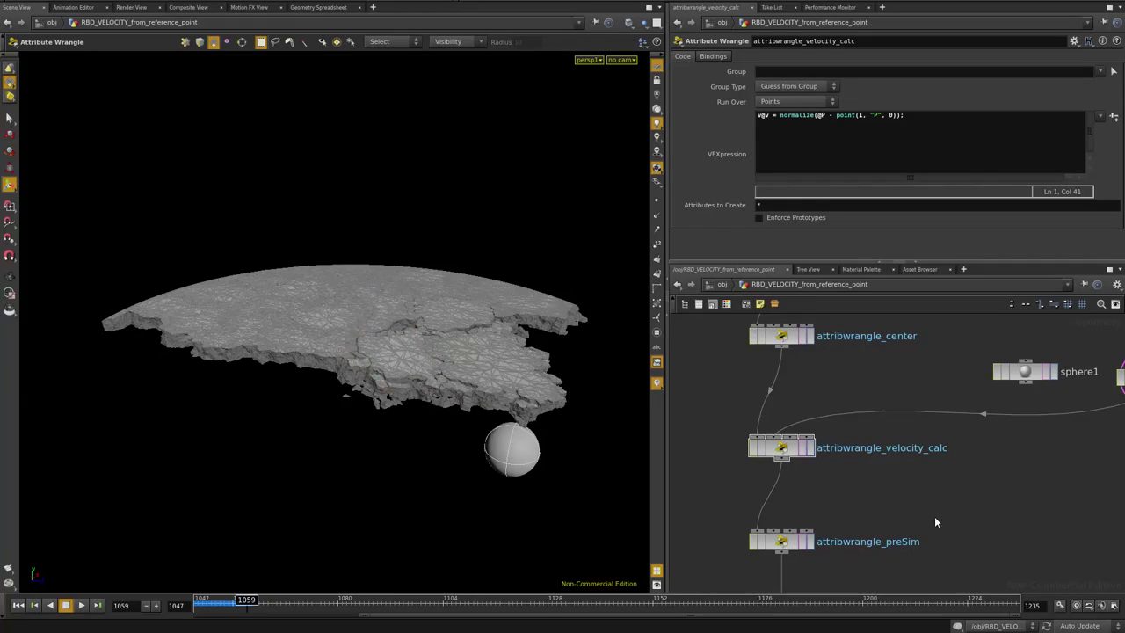
Select attribwrangle_velocity_calc in the network to return to its code
scroll(934, 516, "down", 3)
left_click_drag(830, 472, 724, 394)
middle_click_drag(724, 395, 742, 466)
left_click_drag(749, 408, 877, 342)
Add a new line to the velocity_calc code and type v@v *= 10 toward the 100 multiplier
left_click(847, 156)
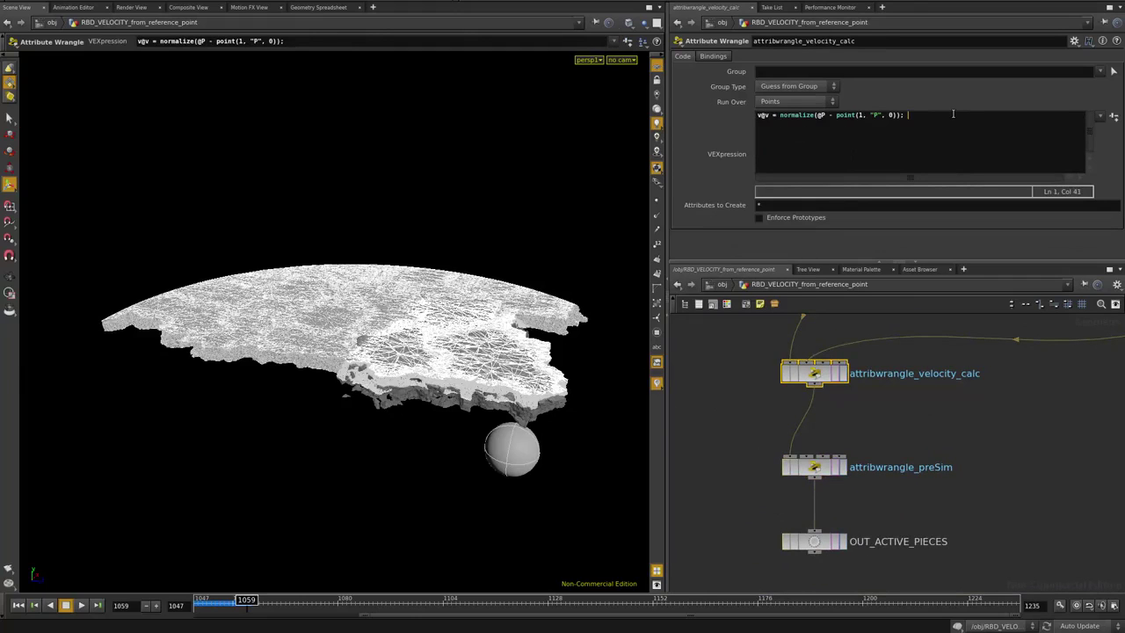
key("Return")
key("Return")
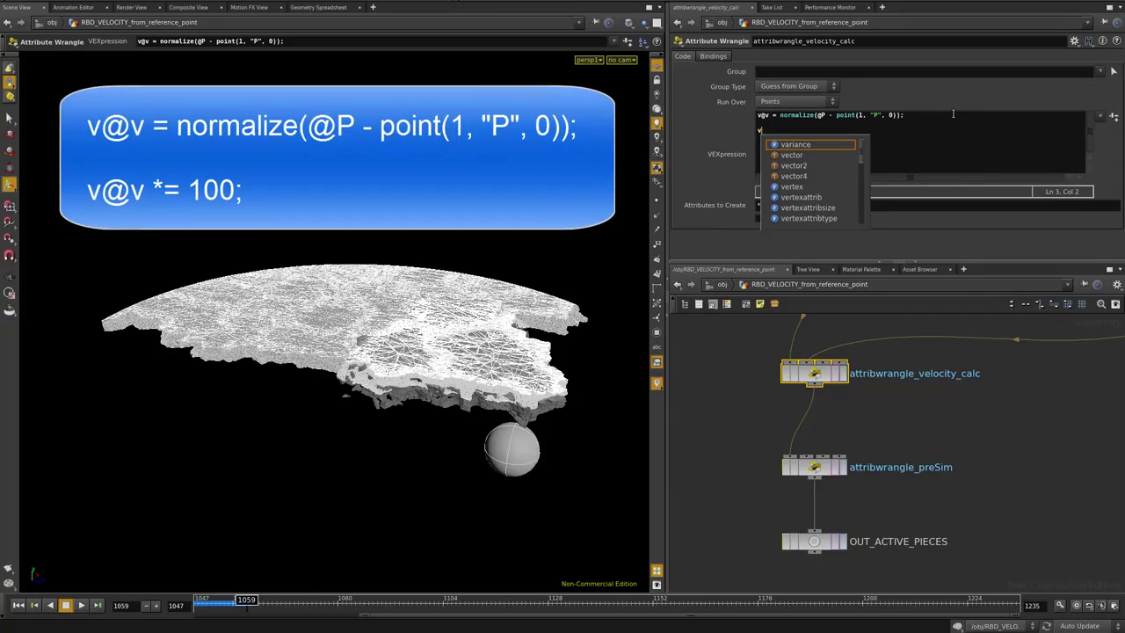
type("v@")
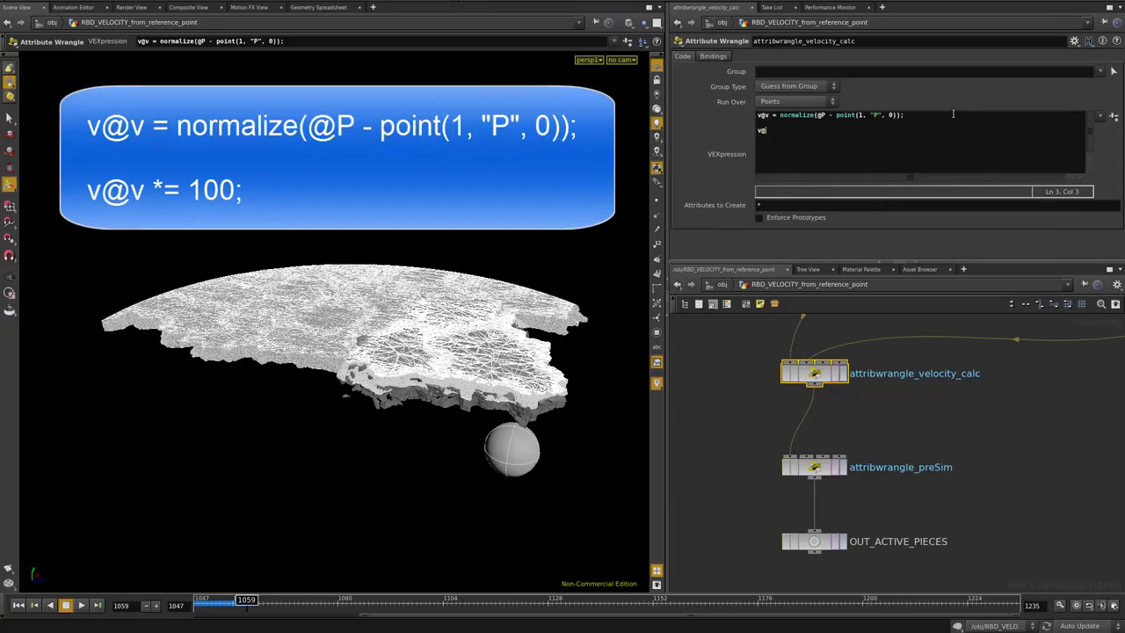
type("v *= 100;")
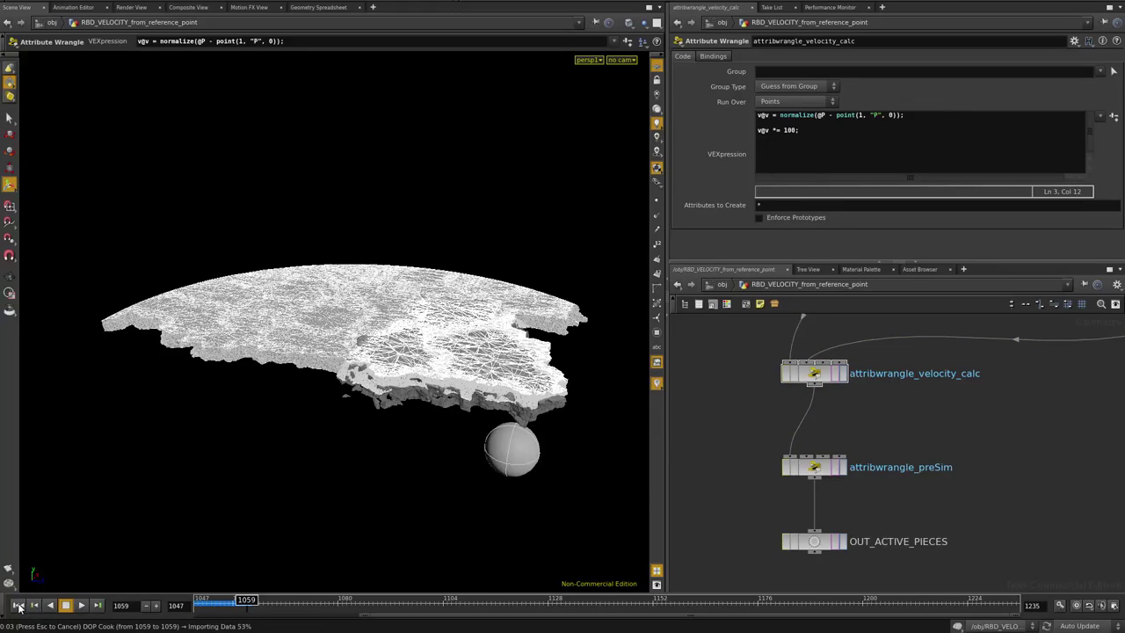
left_click(84, 605)
left_click(85, 611)
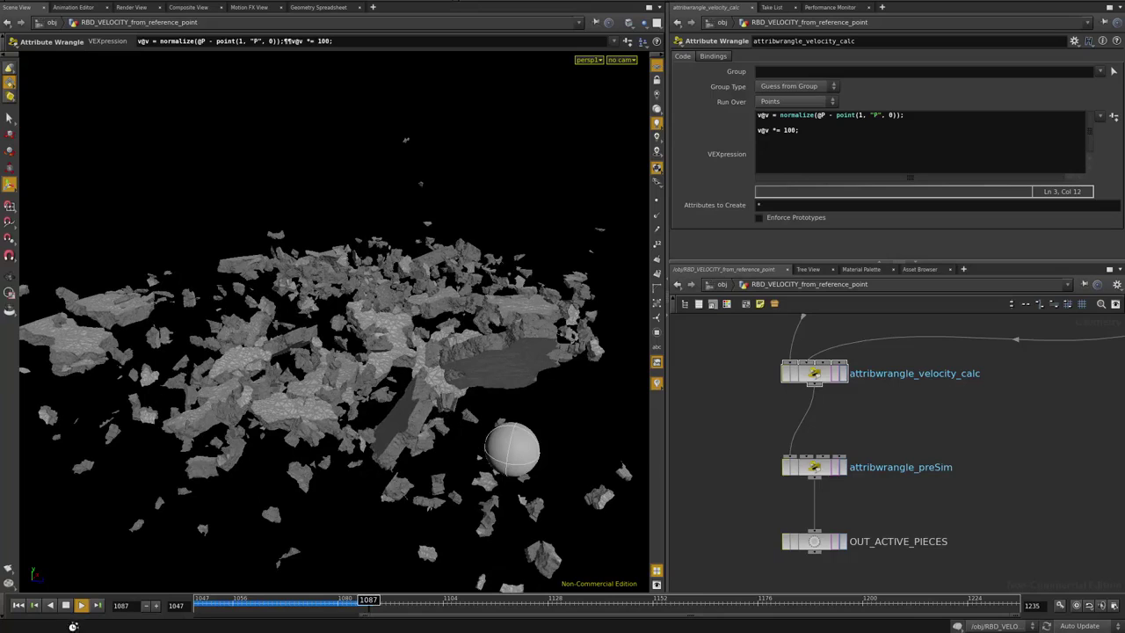
left_click(63, 605)
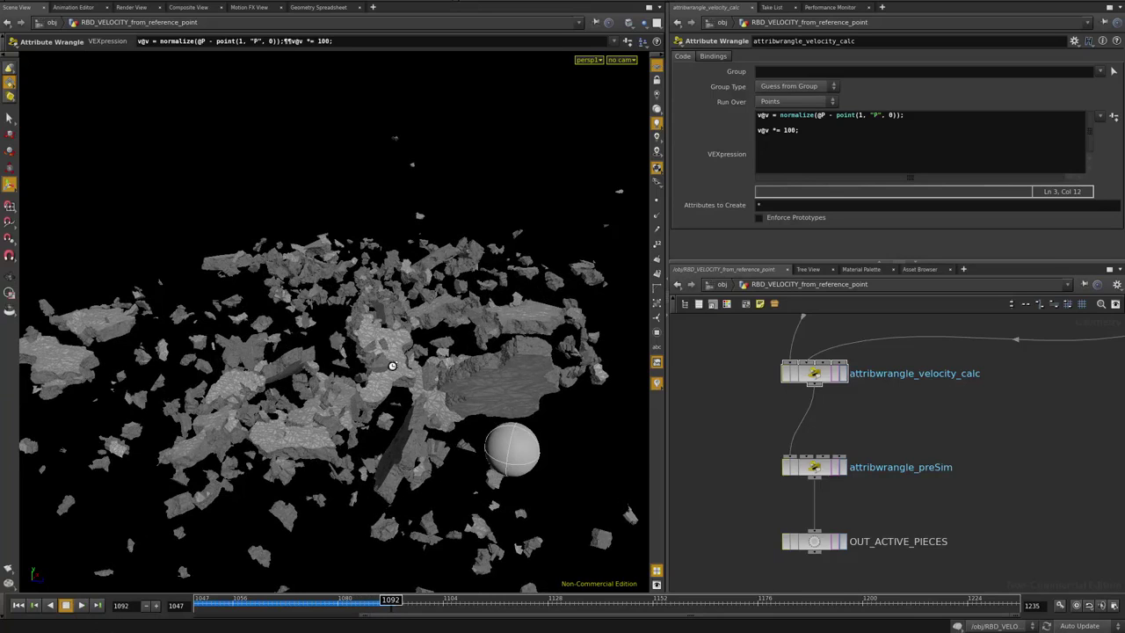
key("Escape")
left_click_drag(385, 423, 220, 434)
key("Return")
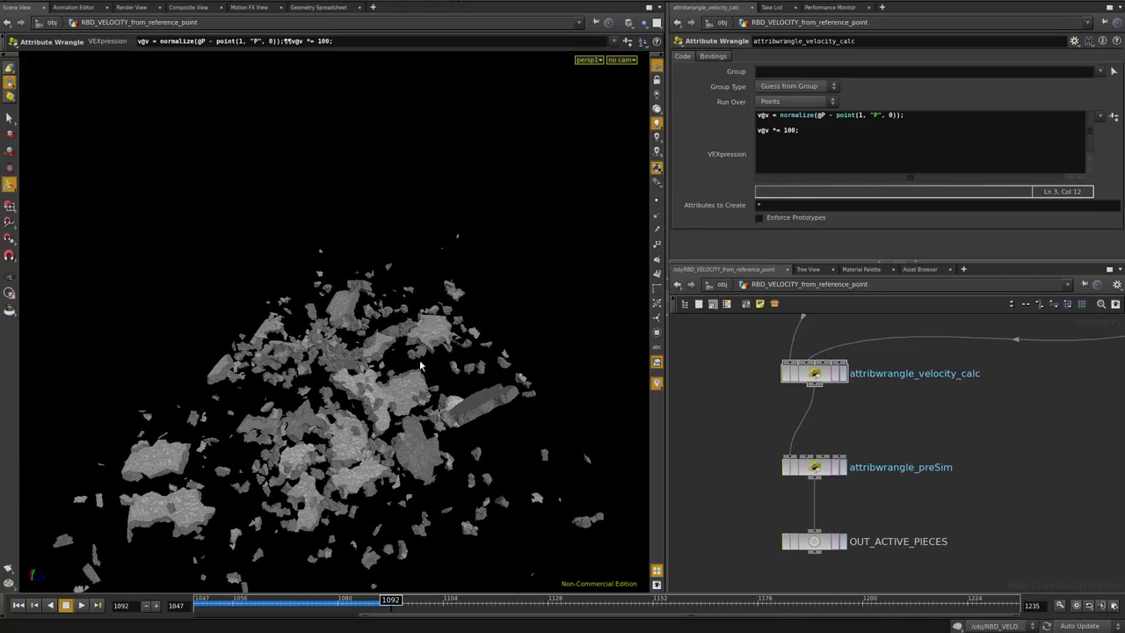
key("Escape")
left_click_drag(418, 385, 352, 324)
left_click_drag(405, 365, 376, 399)
key("Return")
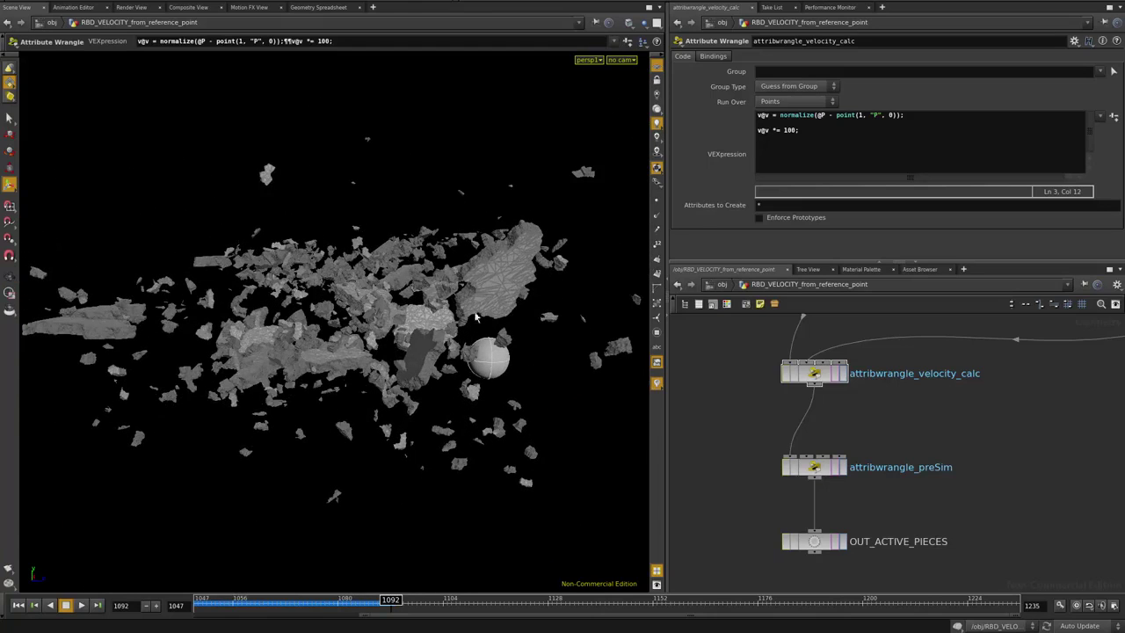
left_click_drag(345, 293, 323, 310)
key("Escape")
left_click_drag(248, 187, 307, 369)
scroll(350, 320, "down", 5)
scroll(343, 327, "up", 3)
key("Return")
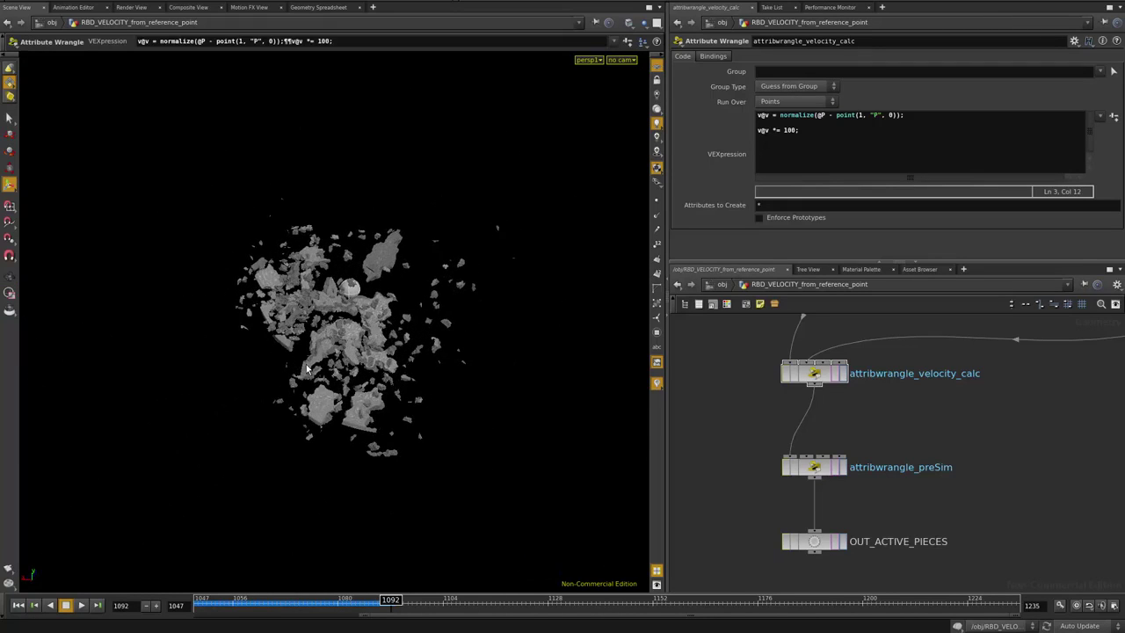
key("Escape")
left_click_drag(377, 451, 395, 404)
Rewind to frame 1047, enter dopnet1, and highlight collisionIgnore among the overwritten attributes
key("ctrl+Up")
left_click(857, 507)
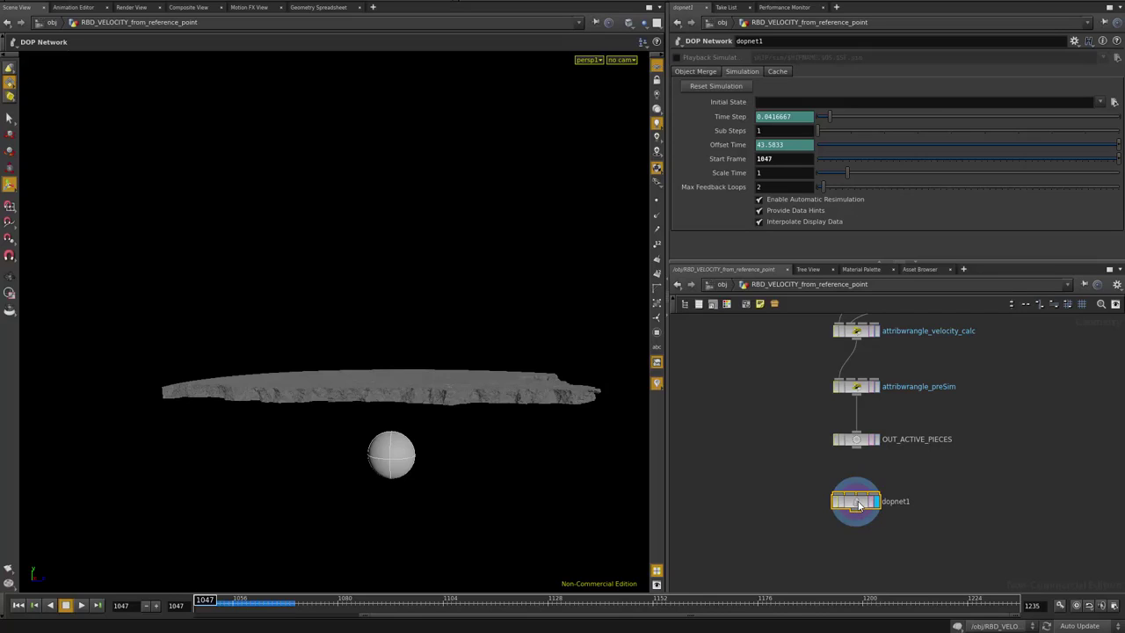
double_click(858, 503)
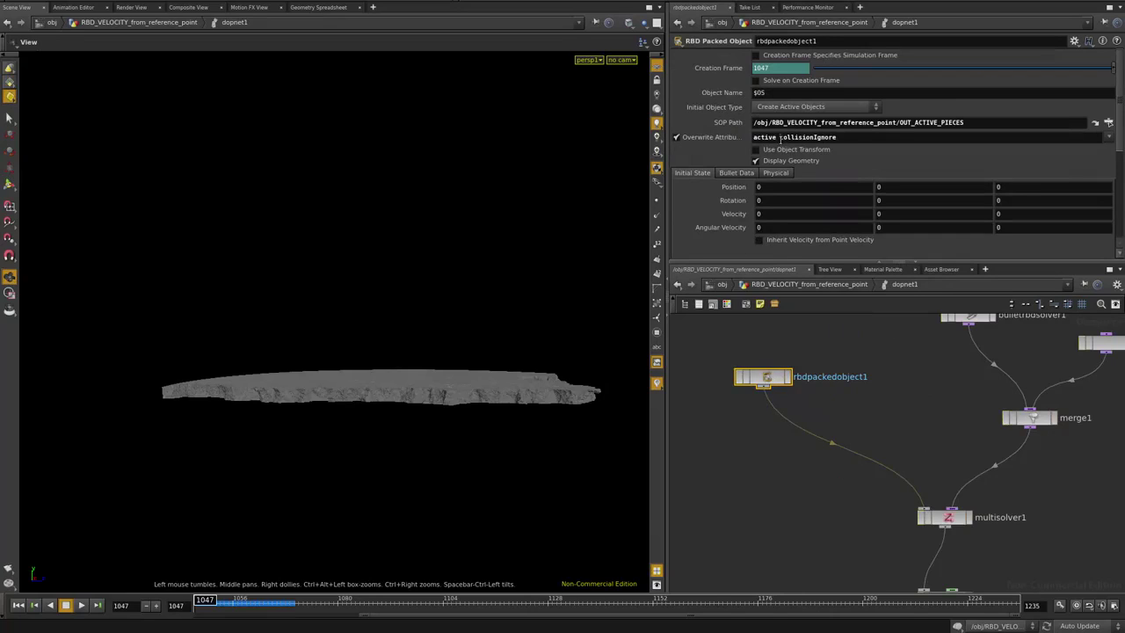
left_click_drag(780, 138, 846, 143)
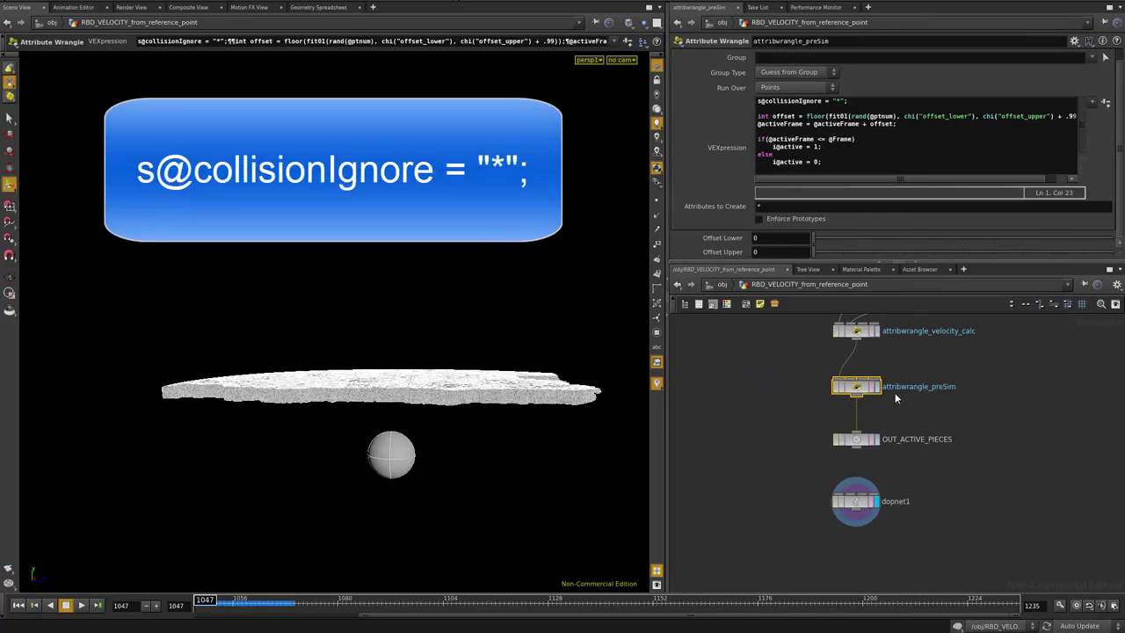
Step through the preSim line s@collisionIgnore = "*", inspecting the attribute name and "*" value
left_click(758, 101)
left_click(759, 106)
left_click(761, 101)
left_click(823, 101, "shift")
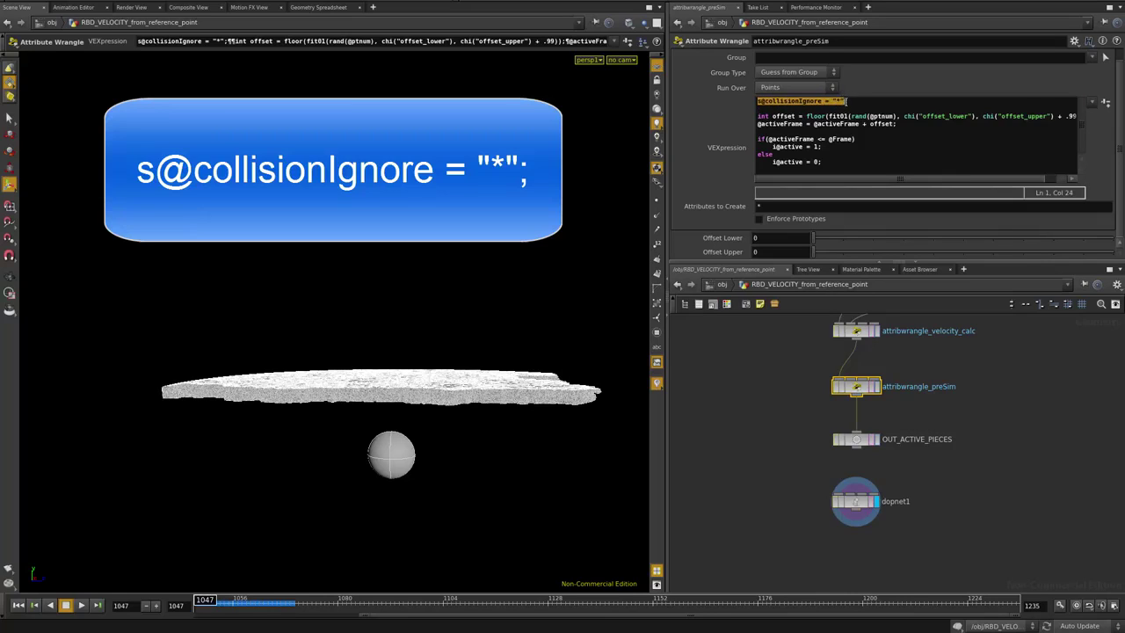
left_click(848, 102)
left_click(838, 102)
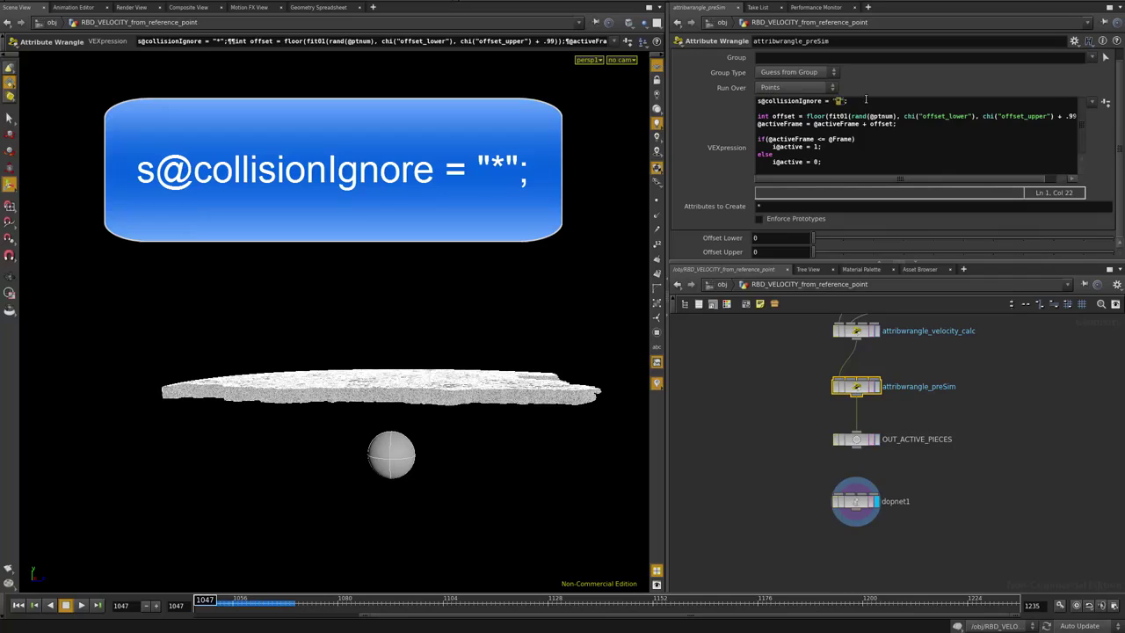
left_click(866, 101)
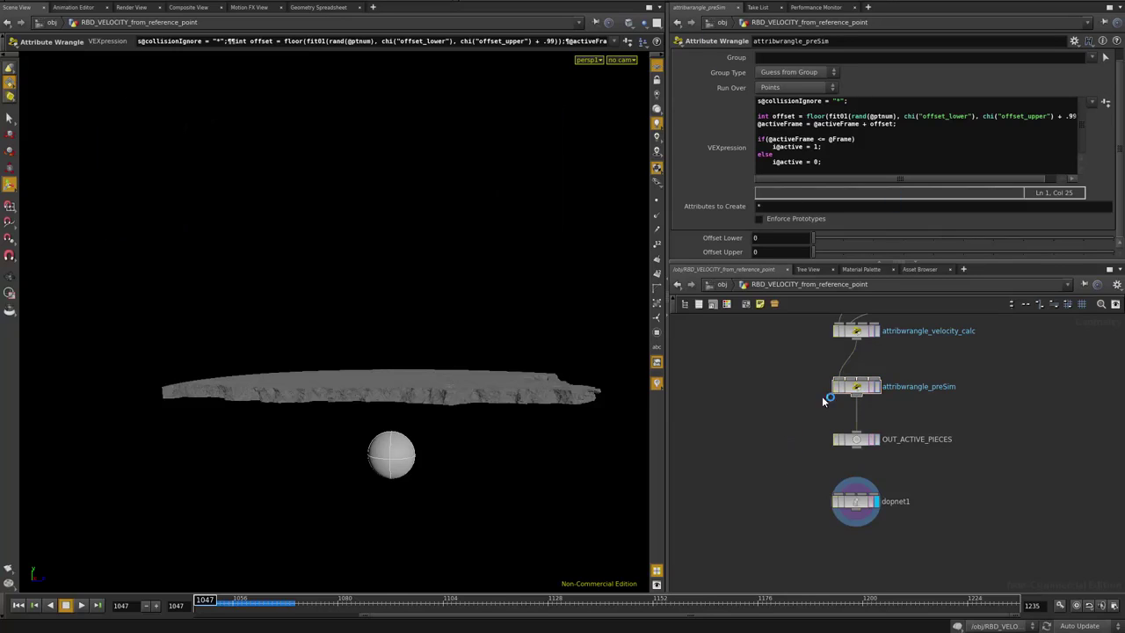
left_click(870, 338)
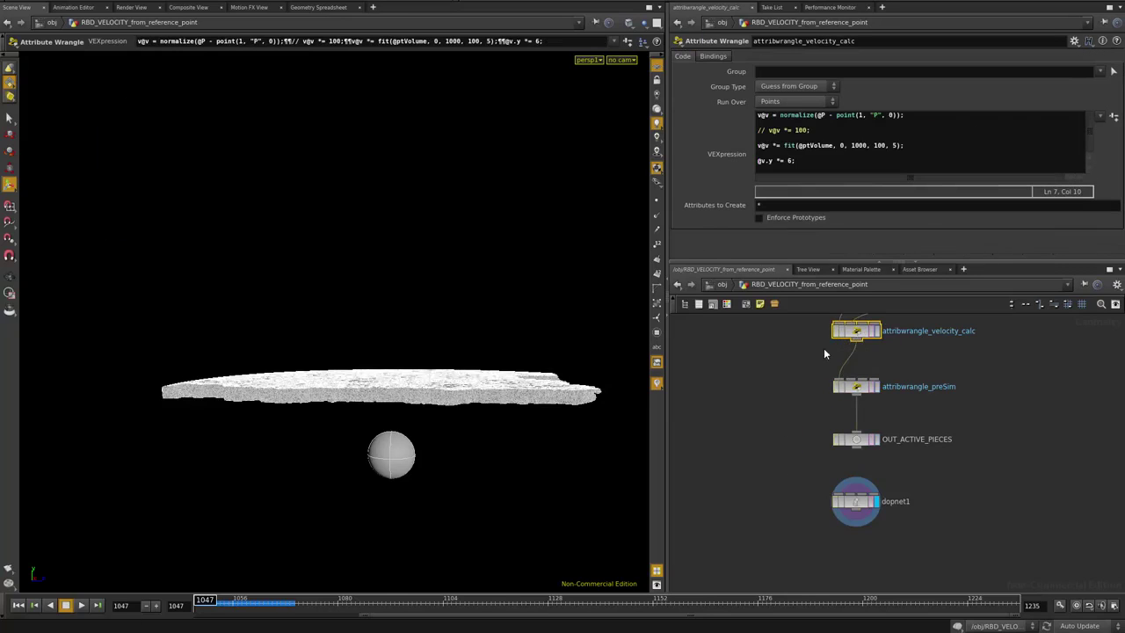
left_click(770, 130)
left_click(816, 131)
double_click(789, 146)
left_click(791, 153)
left_click_drag(874, 145, 889, 145)
double_click(896, 145)
type("1")
key("shift+Left")
Pan up to view attribpromote_volume's ptVolume settings, then reselect the velocity_calc wrangle
right_click(884, 345)
left_click(821, 353)
left_click(798, 356)
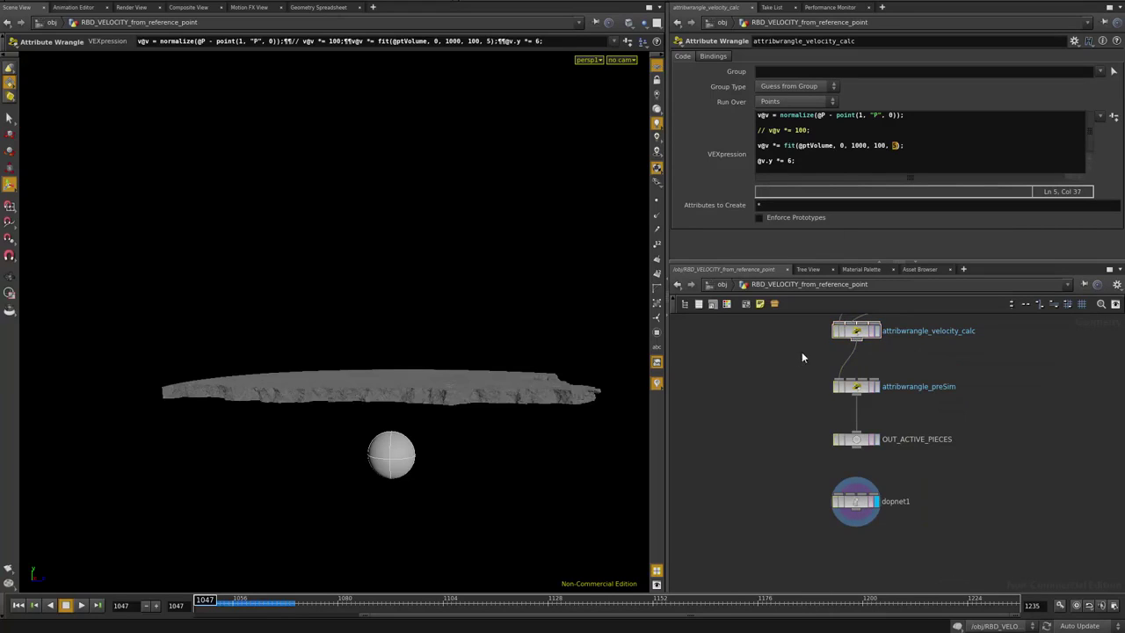
middle_click_drag(804, 349, 803, 478)
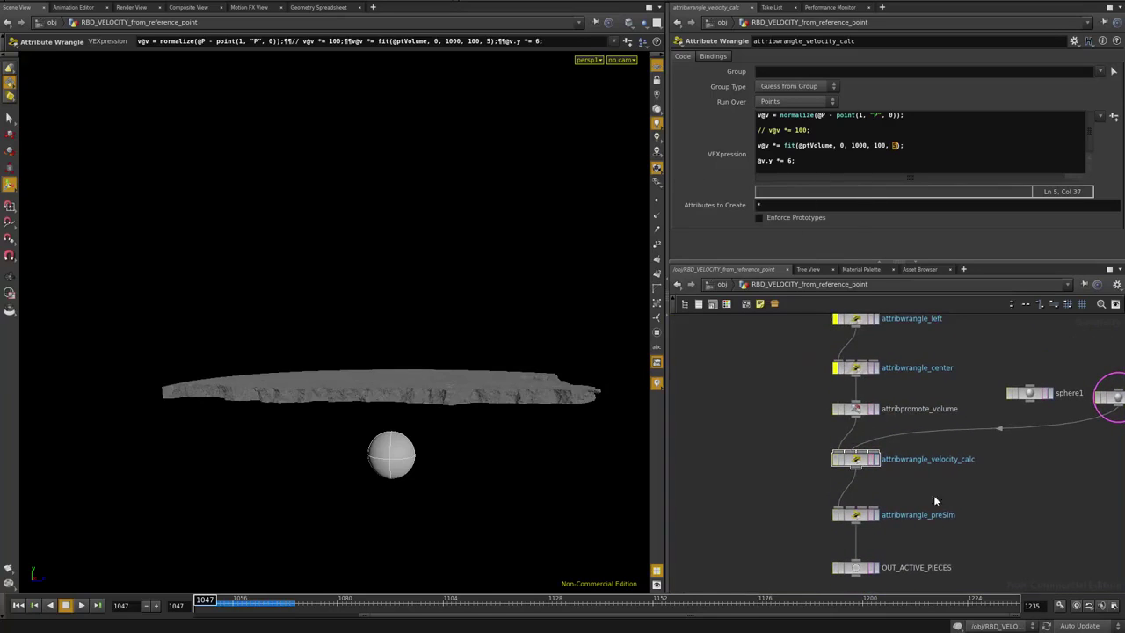
left_click(858, 409)
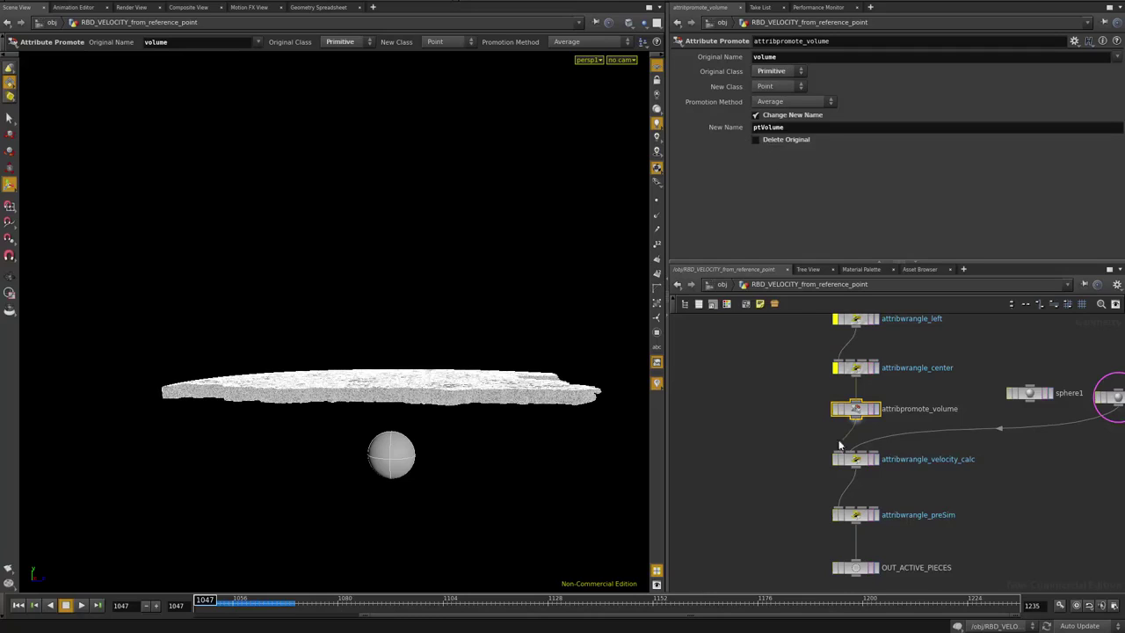
left_click_drag(857, 459, 858, 460)
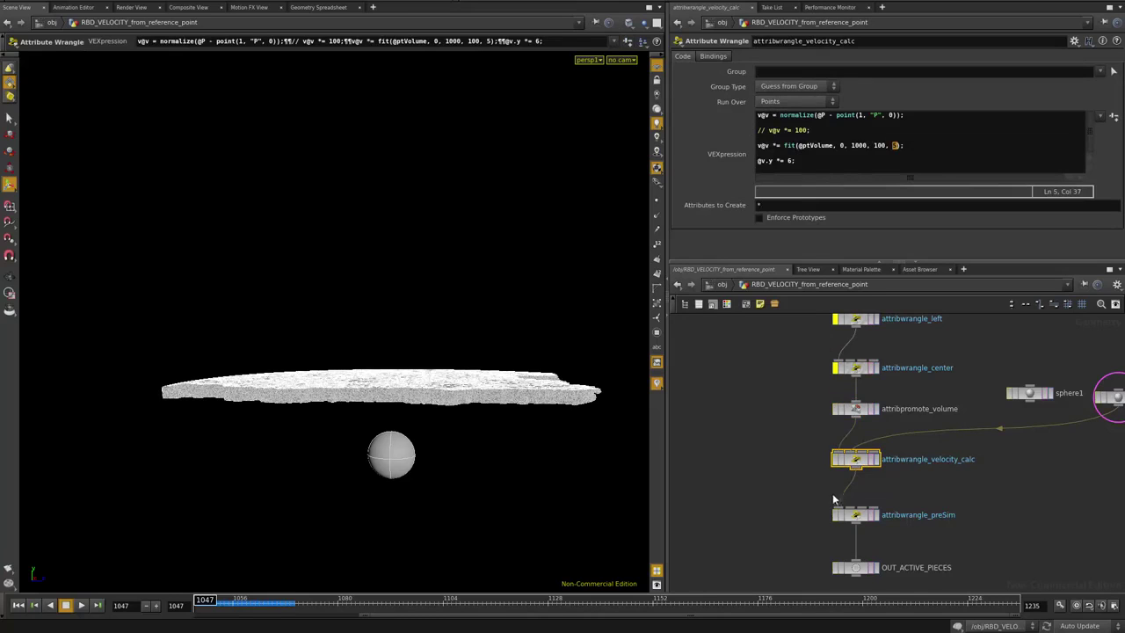
Open a taller geometry spreadsheet of velocity_calc's points
right_click(857, 464)
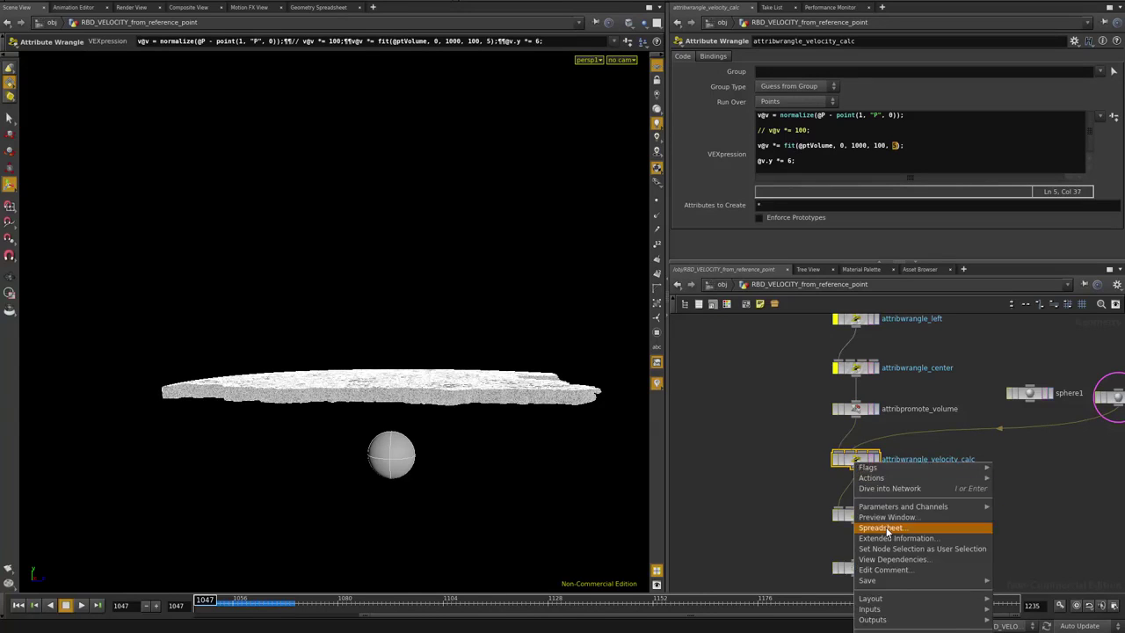
left_click(881, 528)
left_click_drag(240, 32, 240, 17)
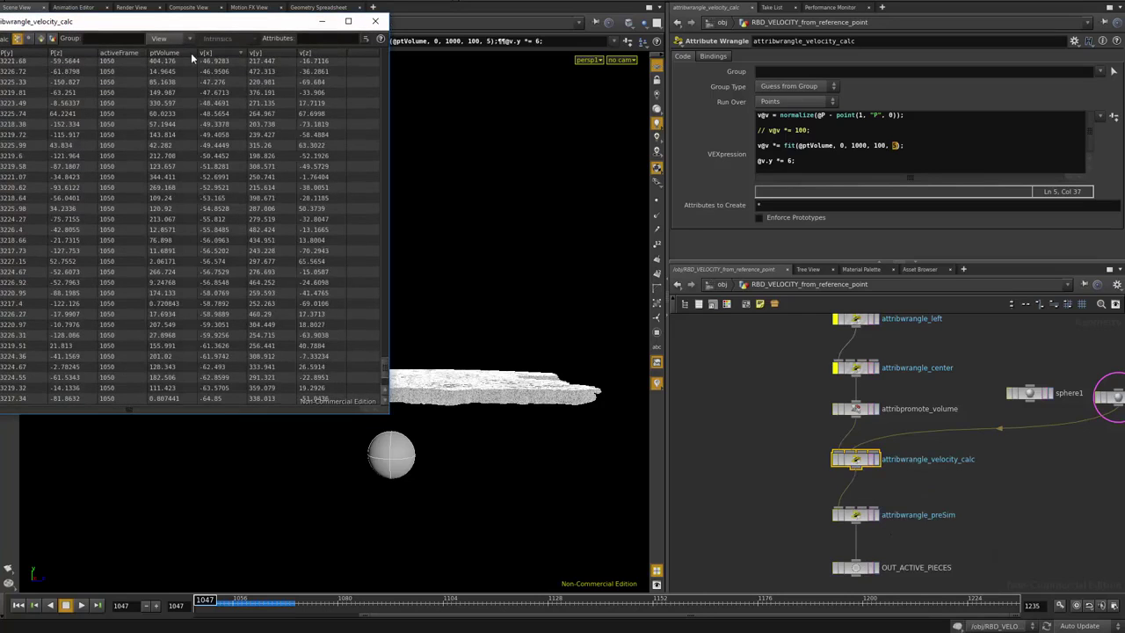
Sort the points by ptVolume, largest then smallest, and scroll to compare velocities
left_click(173, 52)
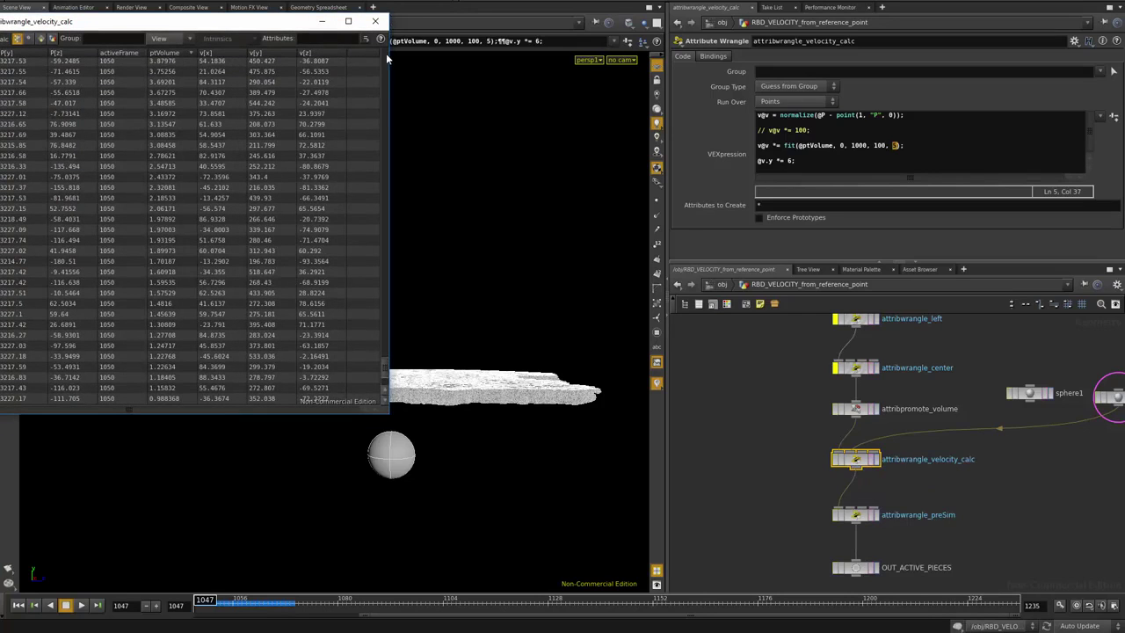
left_click_drag(384, 364, 174, 63)
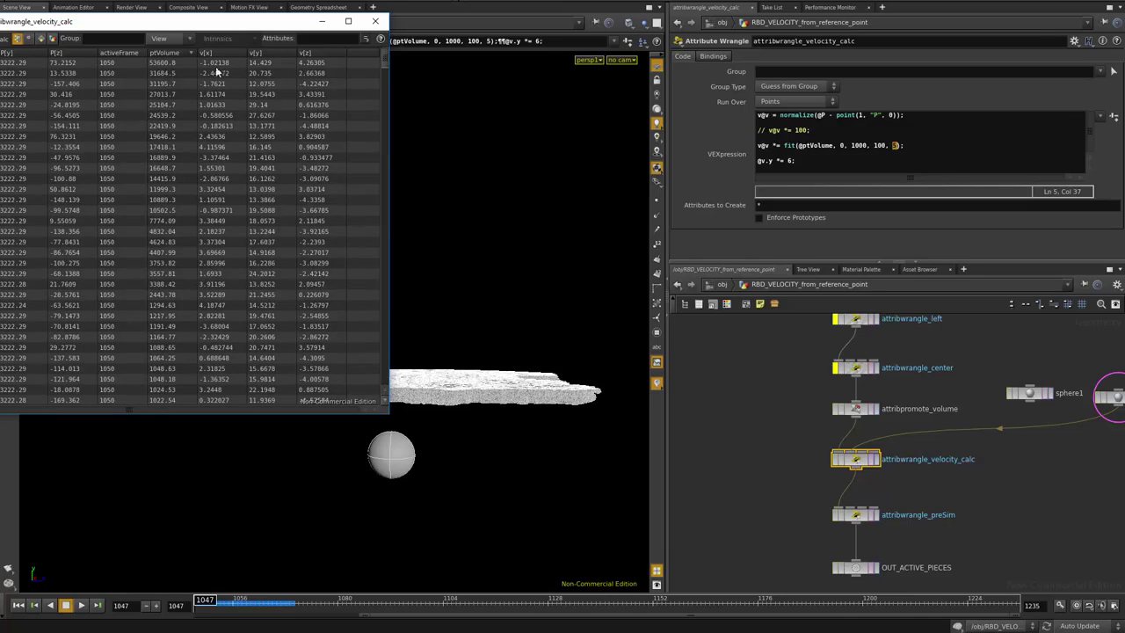
left_click(180, 52)
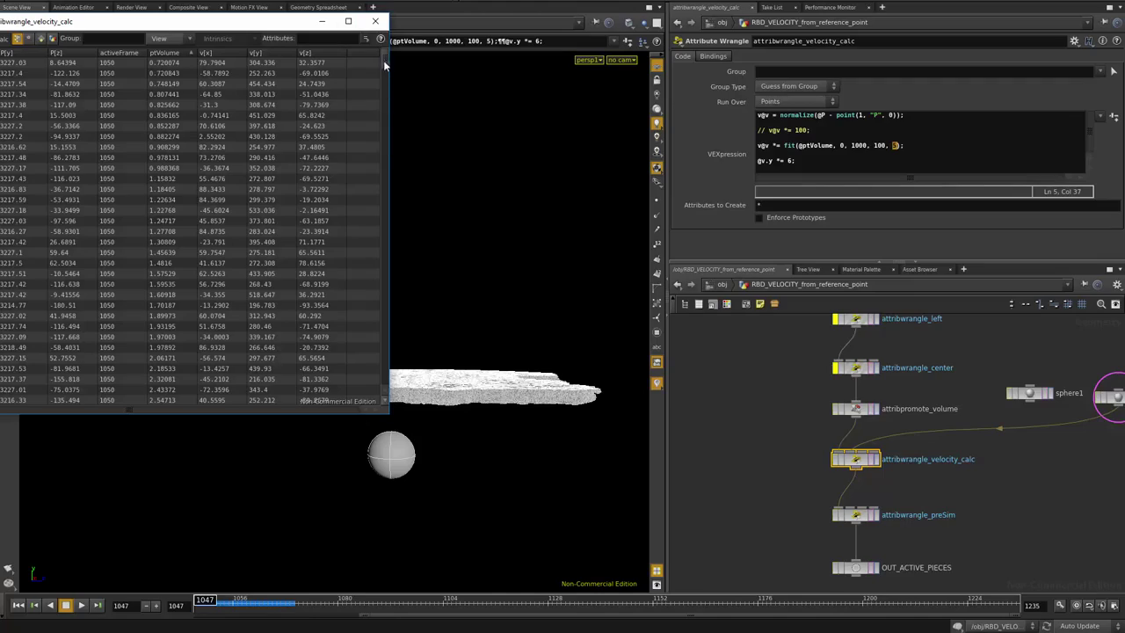
left_click_drag(384, 64, 372, 367)
scroll(142, 343, "down", 3)
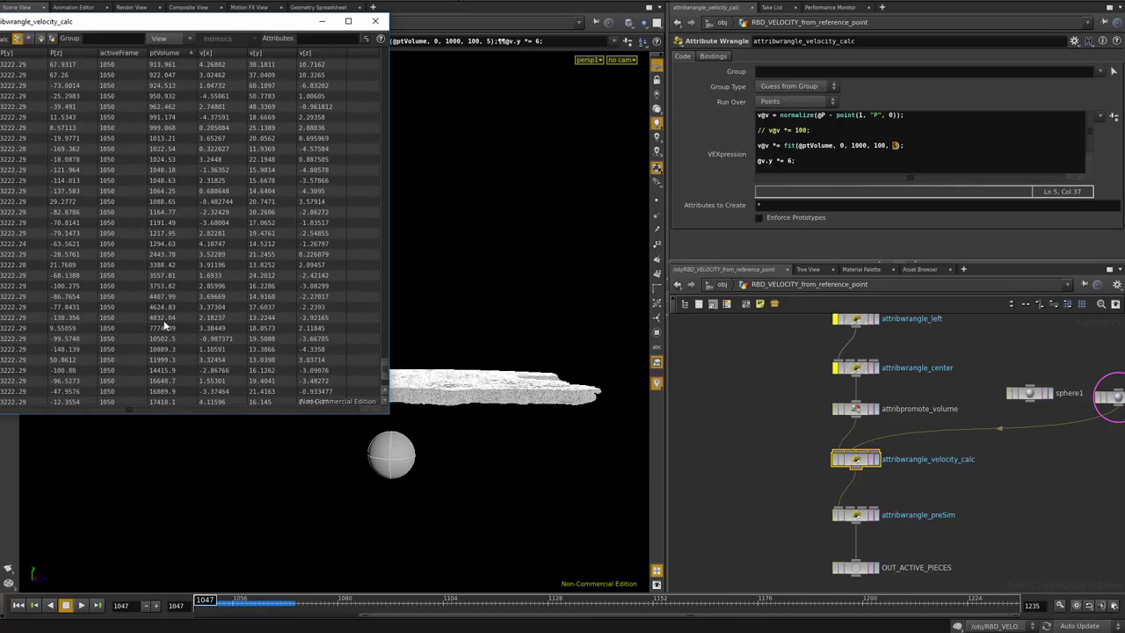
scroll(178, 337, "down", 2)
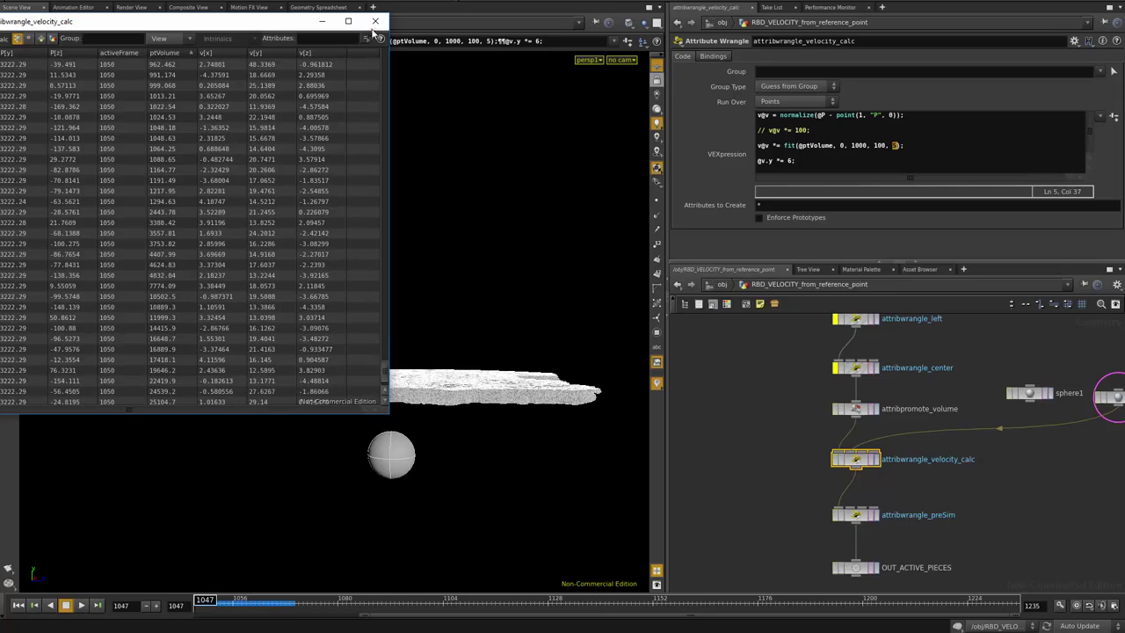
left_click(375, 20)
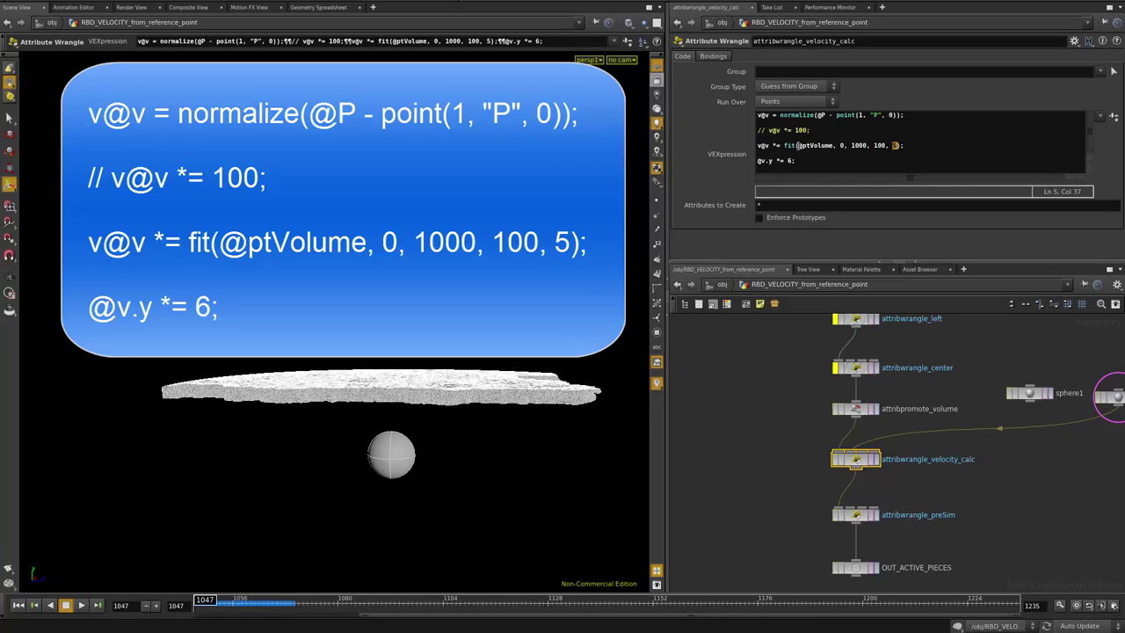
left_click_drag(797, 146, 834, 146)
left_click(842, 146)
Select fit()'s 0, 1000, 100 and 5 arguments, ending on the v.y line
double_click(842, 146)
double_click(857, 146)
left_click(874, 146)
double_click(874, 146)
double_click(858, 145)
left_click(895, 146)
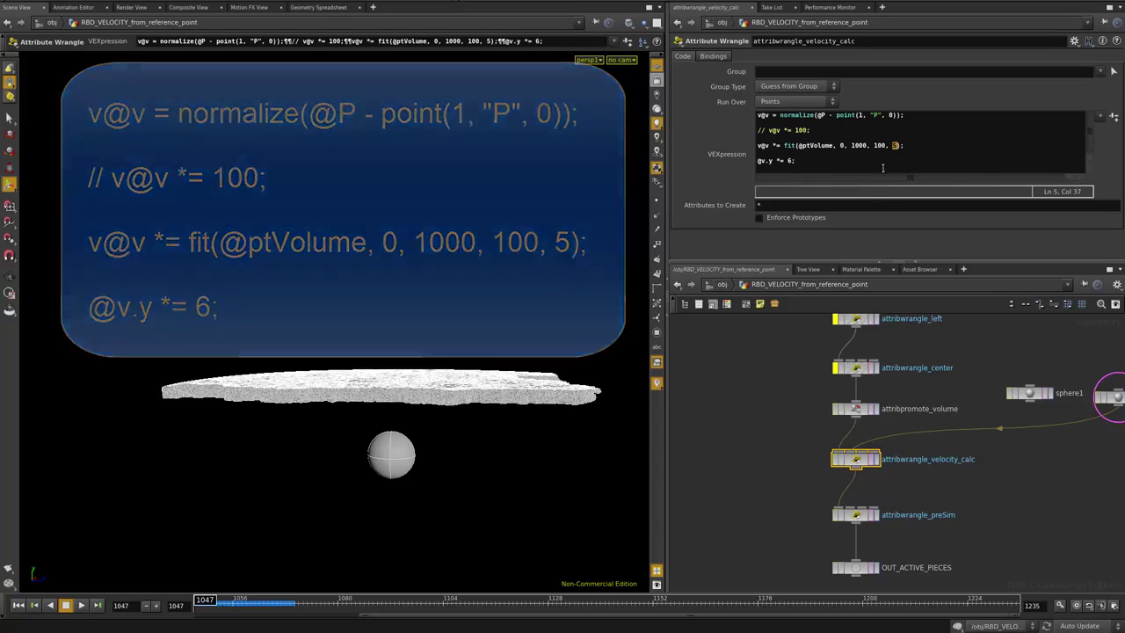
left_click(806, 159)
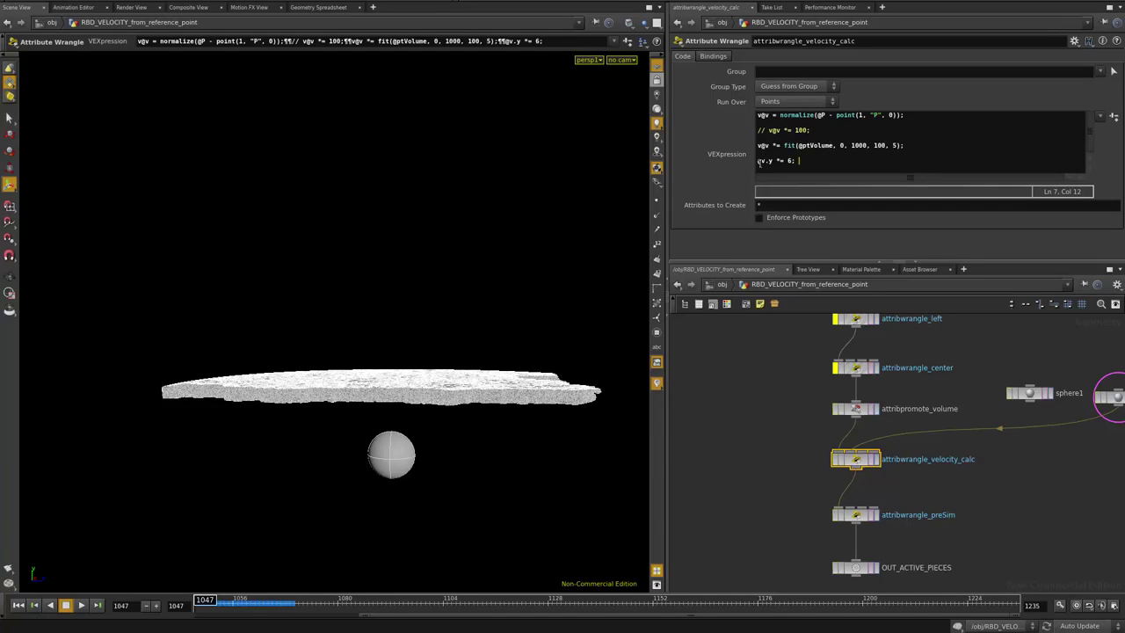
Highlight the @v.y *= 6 line and play the simulation from frame 1047
left_click(762, 160)
left_click_drag(761, 161, 802, 160)
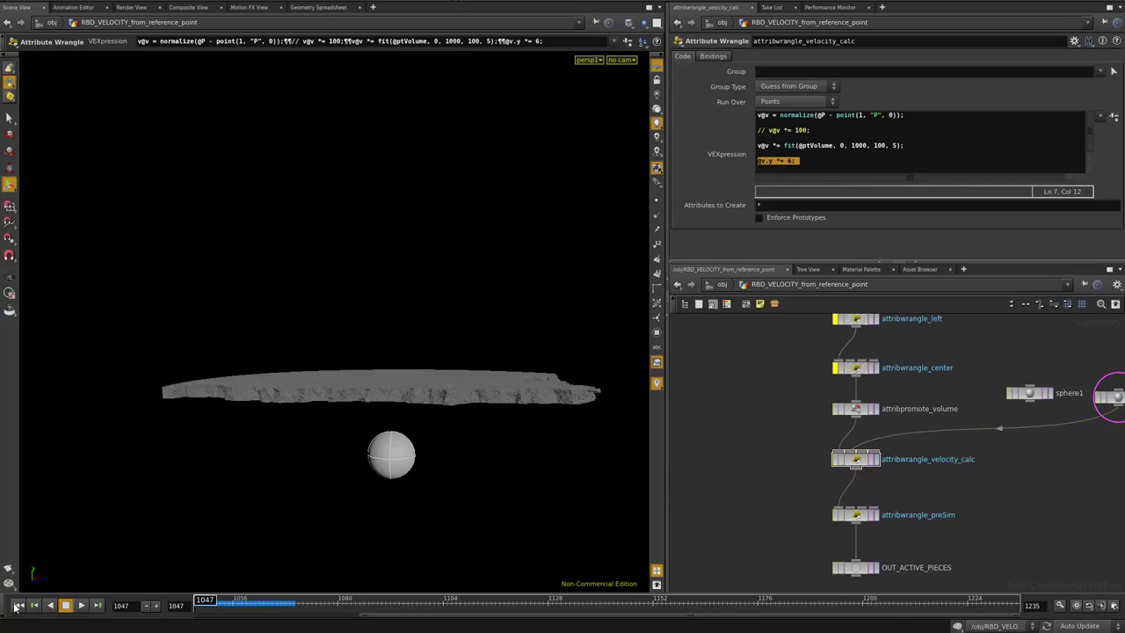
left_click(81, 607)
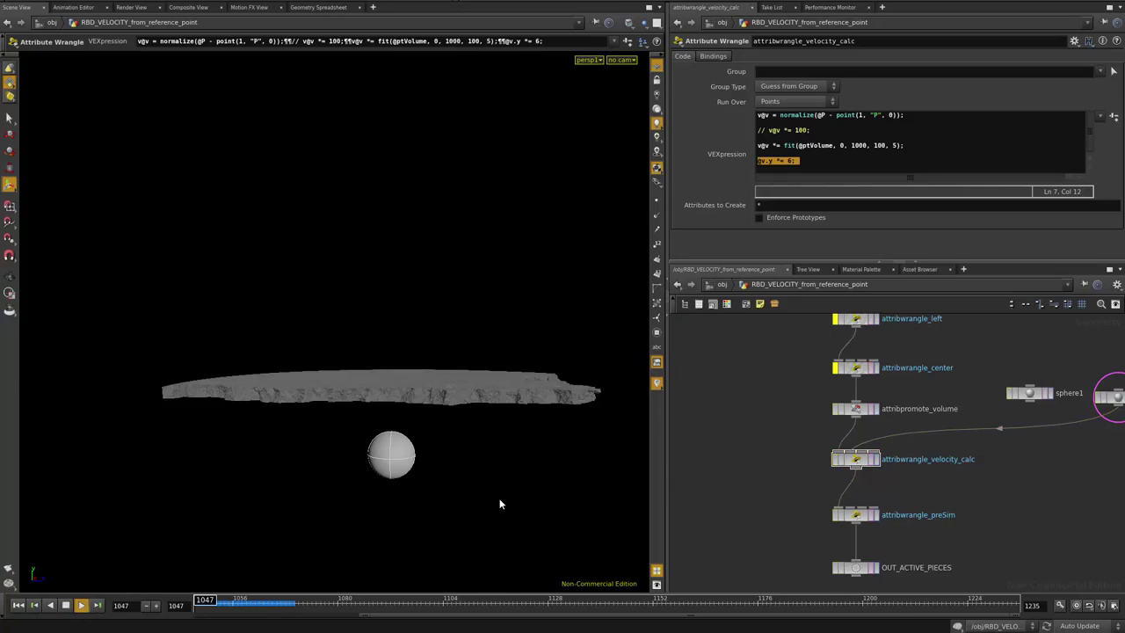